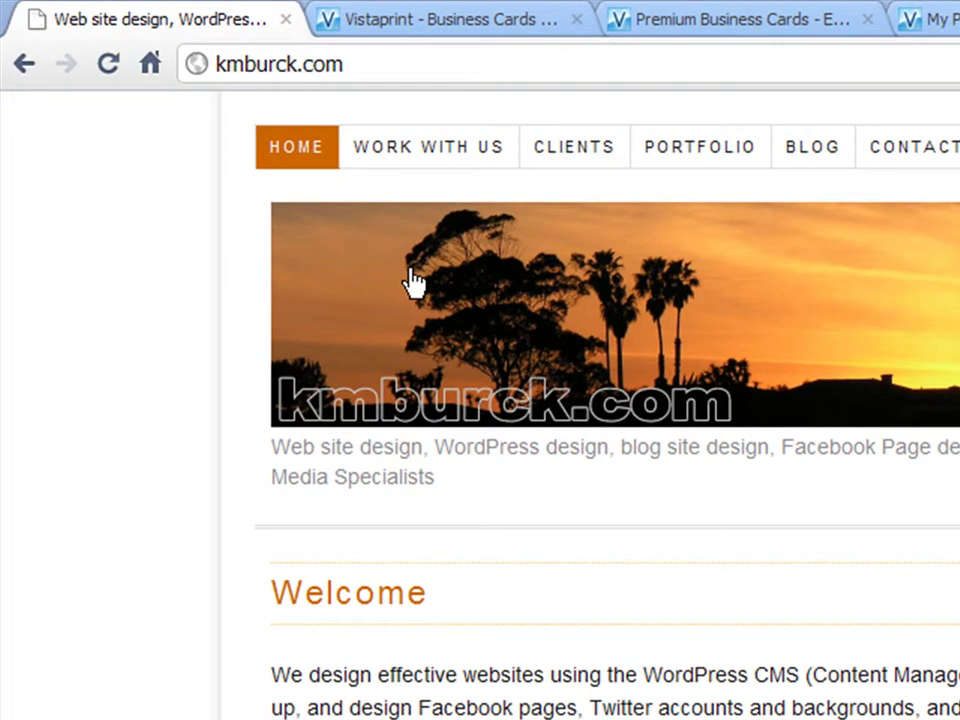
Step: Switch Chrome to the 'Vistaprint - Business Cards' tab
click(475, 20)
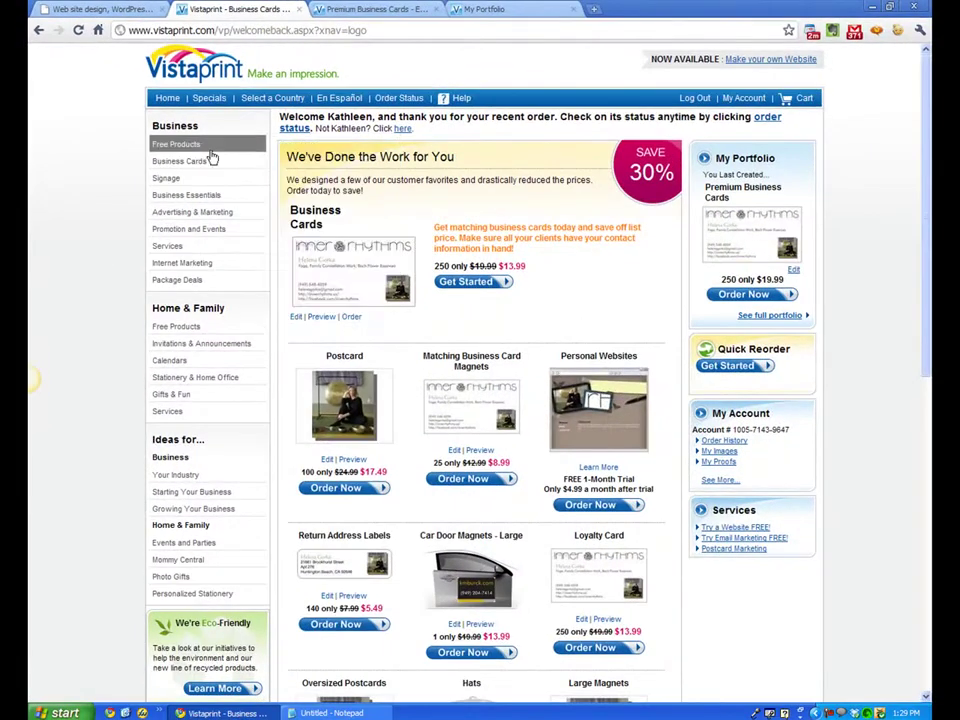
Step: Go from Business Cards to Premium Business Cards and open its design gallery
mouse_move(176, 166)
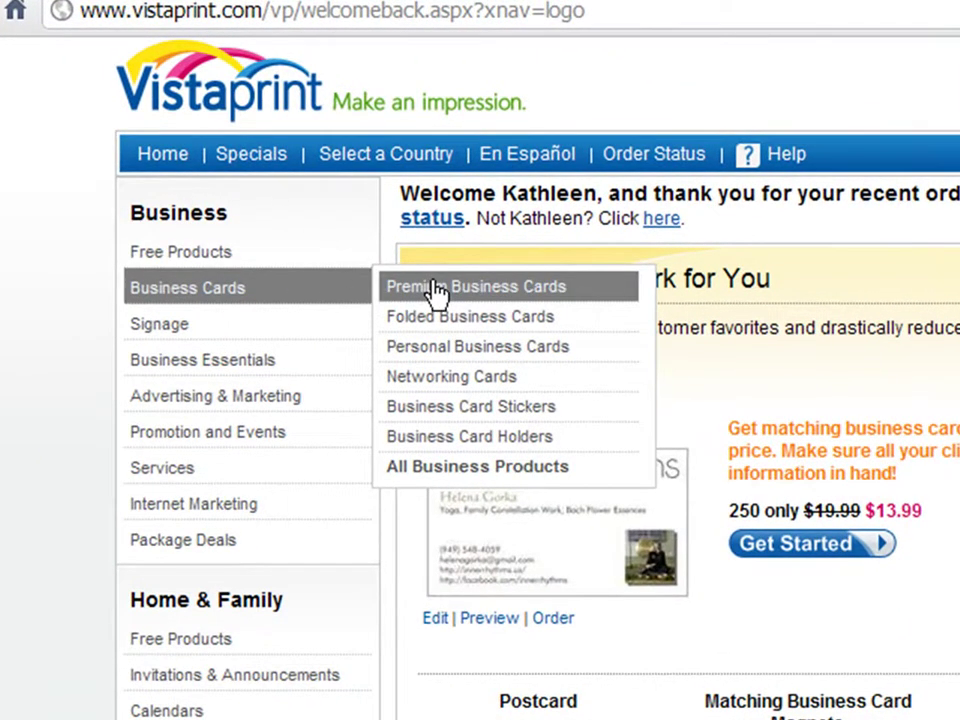
click(436, 289)
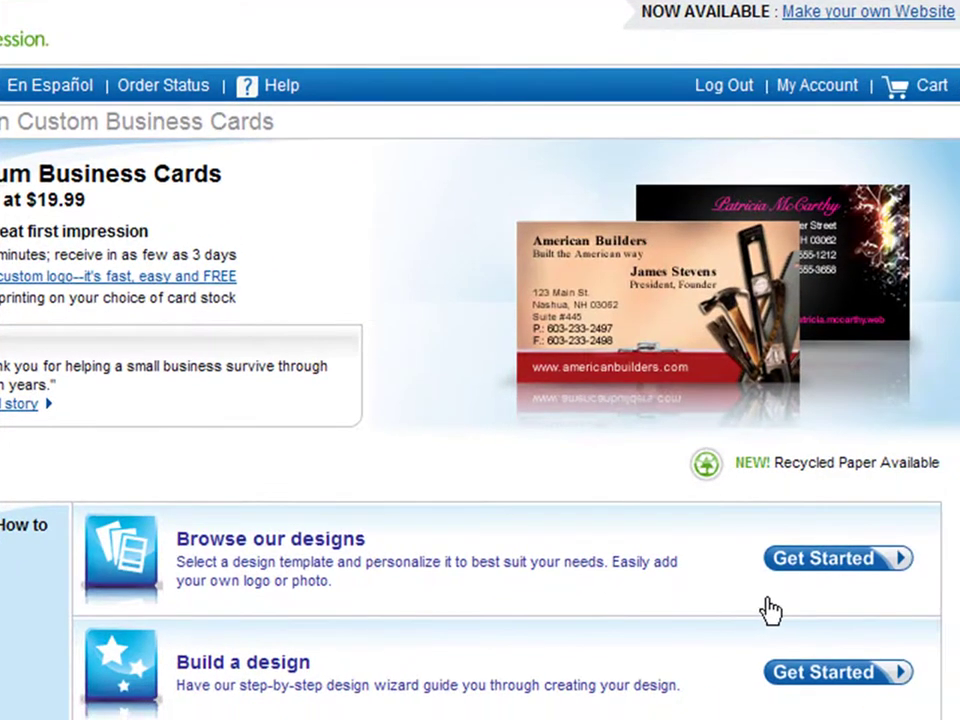
click(826, 568)
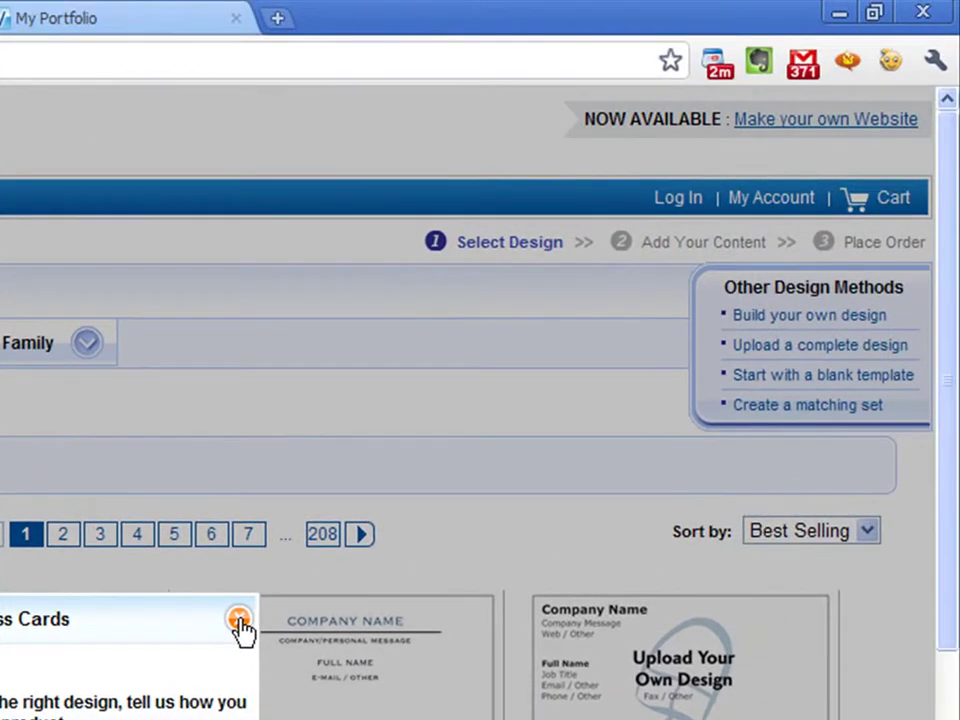
Step: Dismiss the usage popup and start the Premium card from a blank template
click(240, 622)
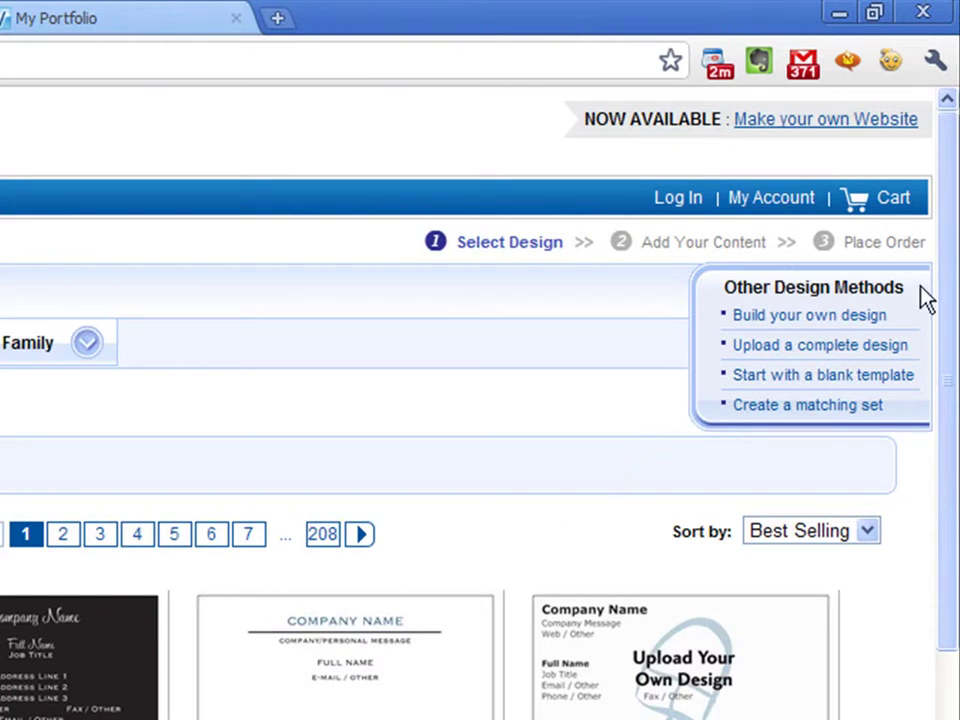
drag(915, 295, 718, 286)
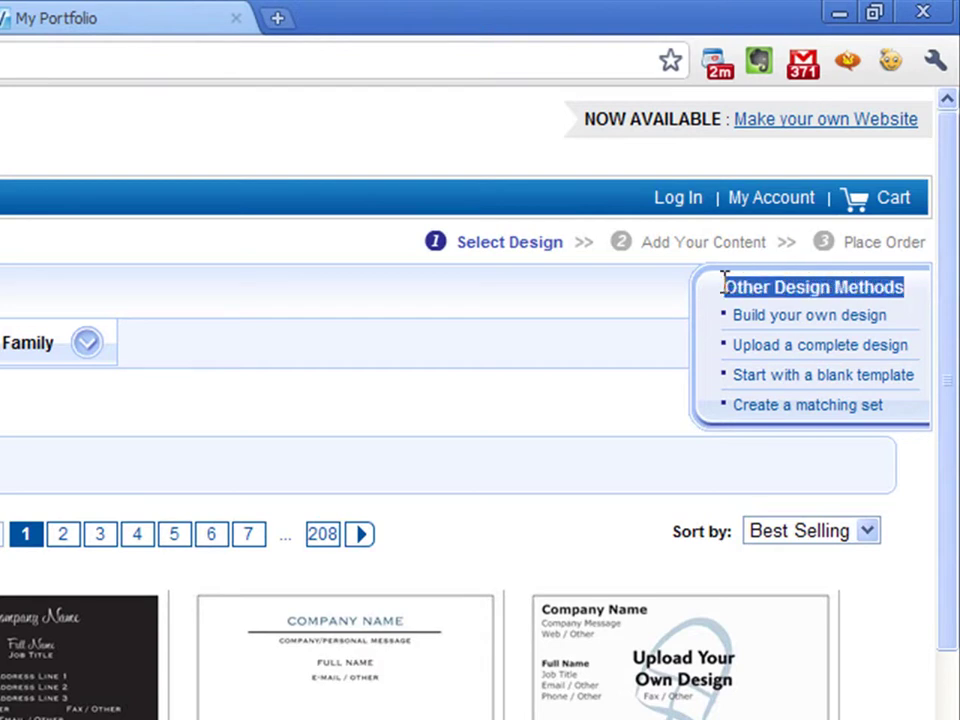
click(770, 378)
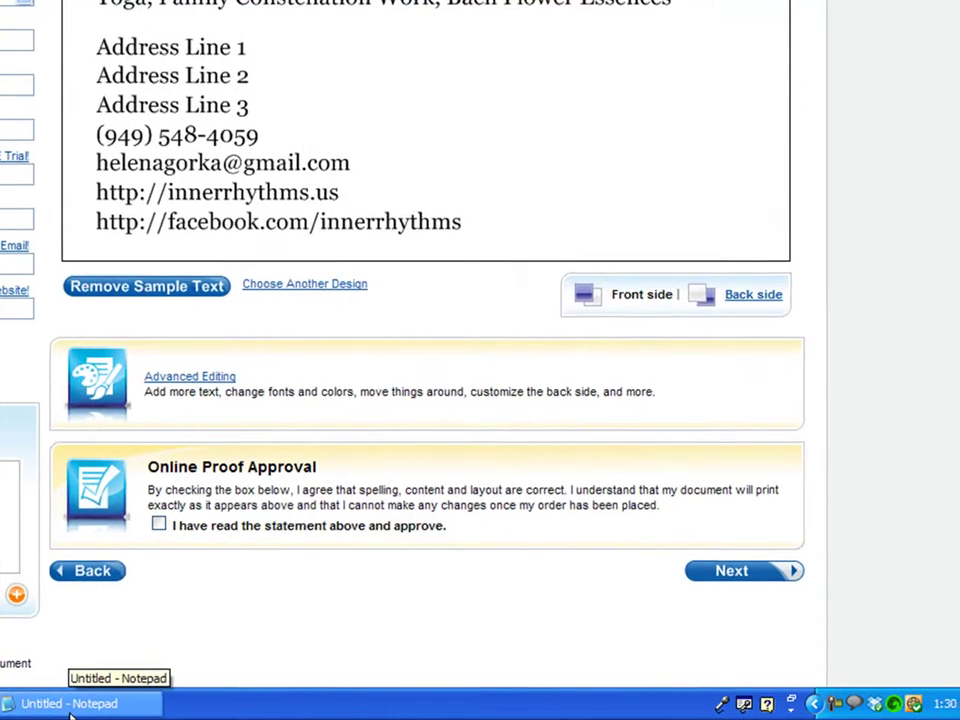
Step: Bring up the Notepad reference notes and select the Facebook address line
click(400, 706)
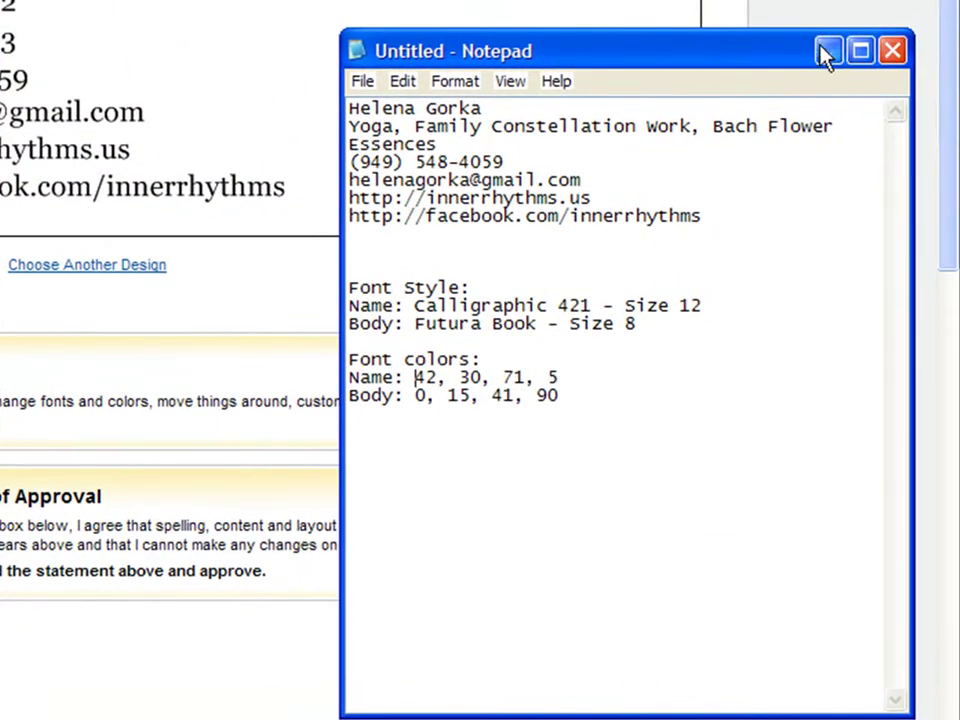
drag(740, 221, 349, 216)
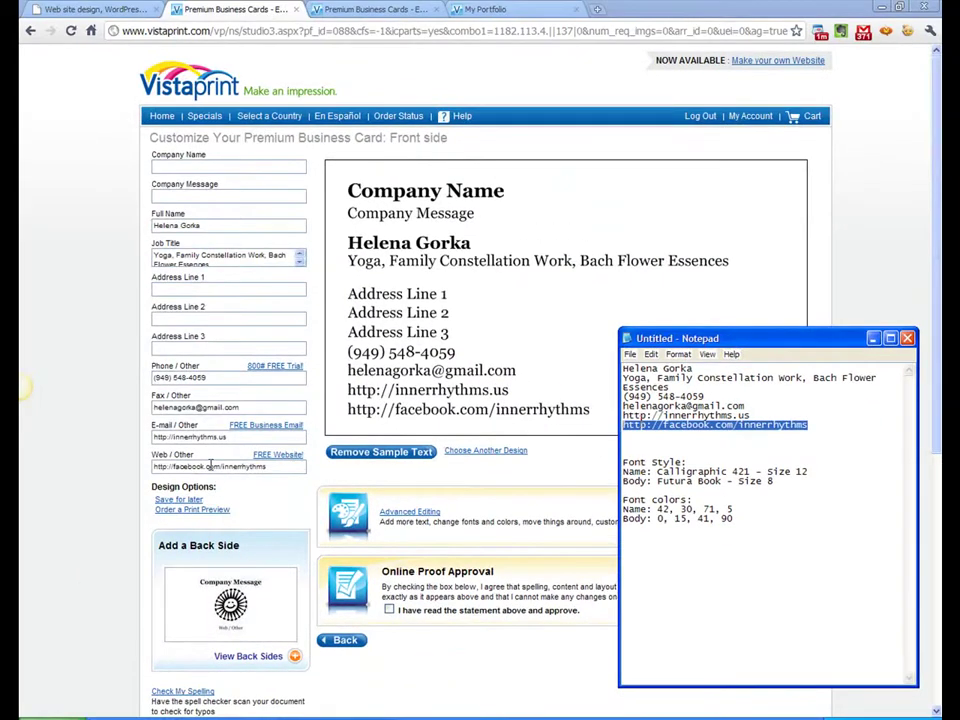
Step: Clear the Full Name, Job Title and Phone fields
click(234, 224)
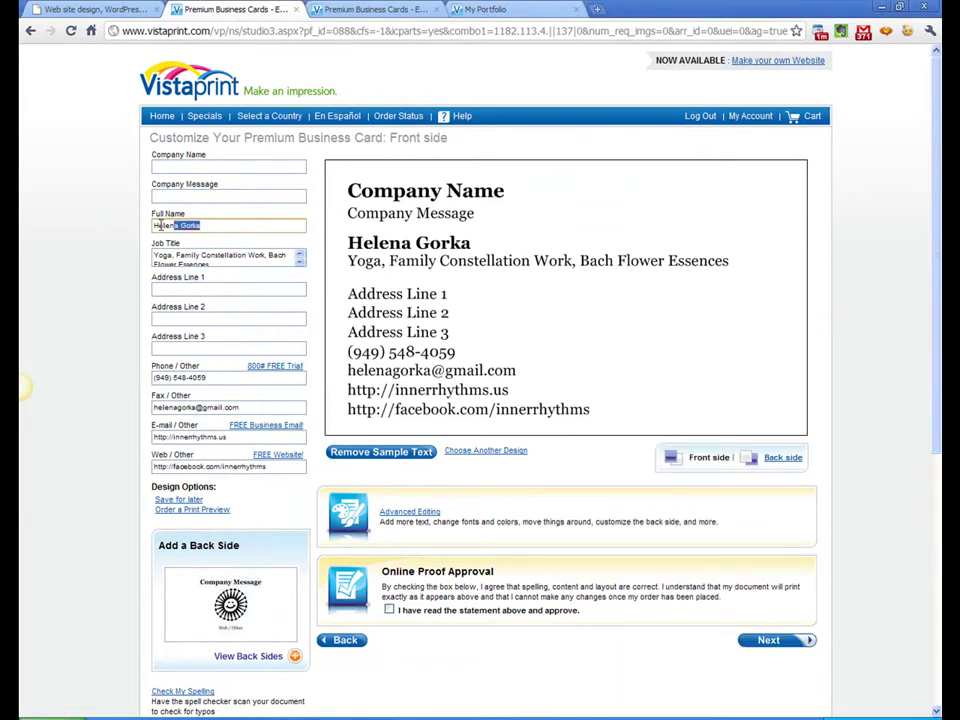
key(ctrl+a)
key(BackSpace)
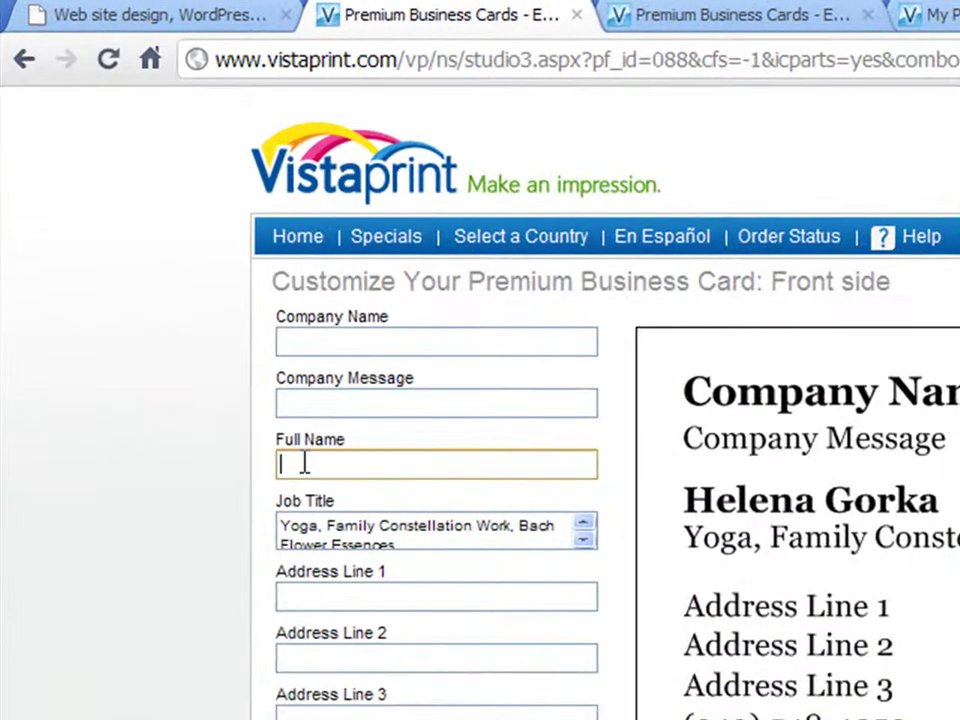
click(333, 516)
key(ctrl+a)
key(ctrl+c)
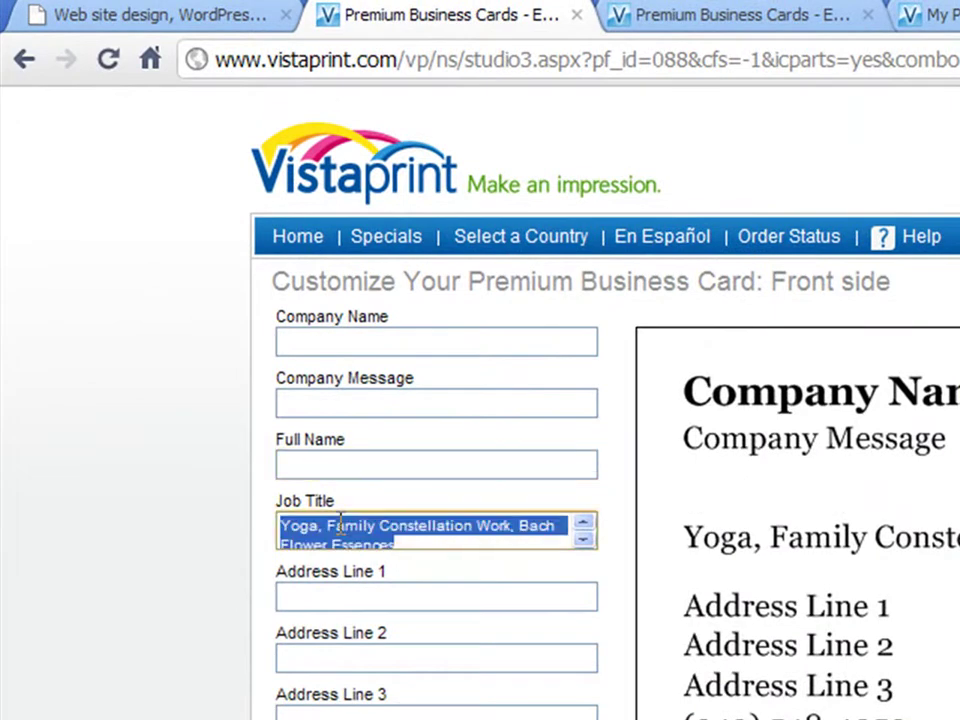
key(BackSpace)
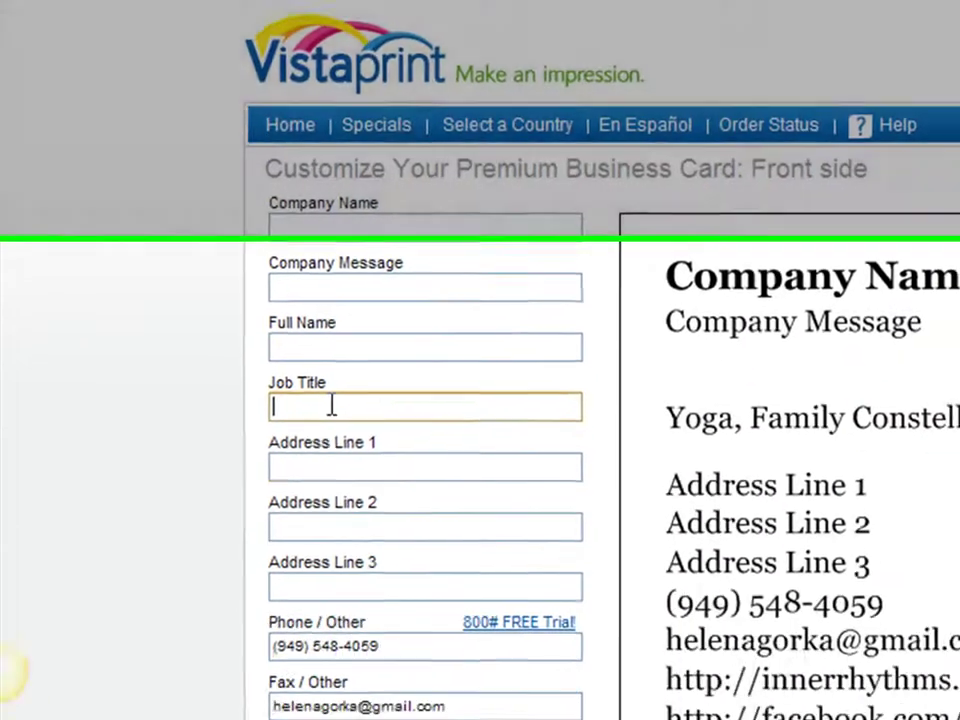
double_click(327, 380)
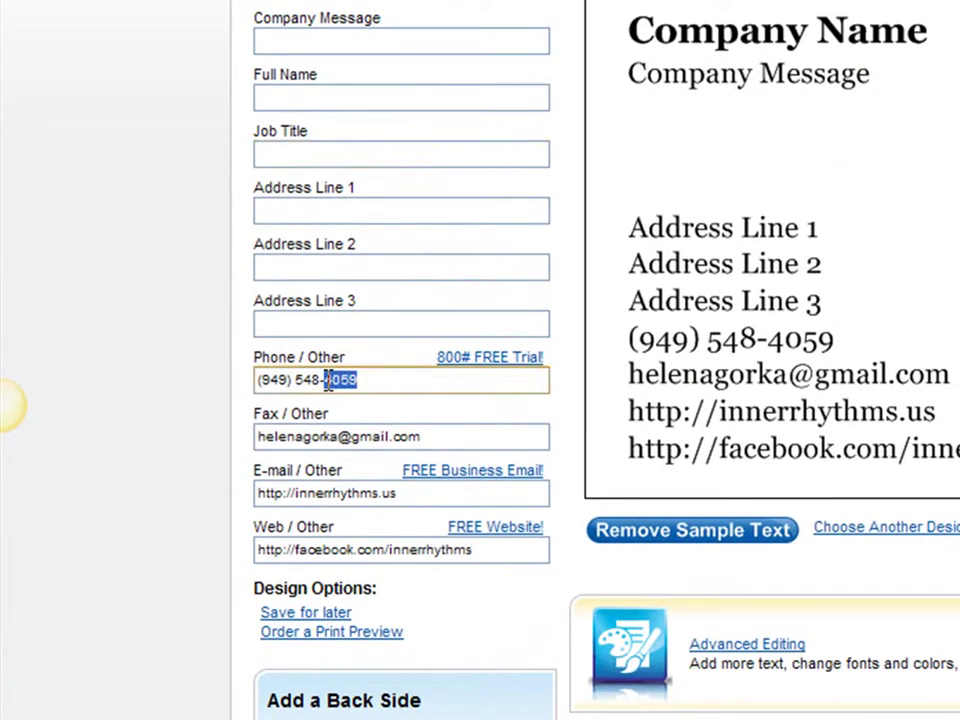
key(ctrl+a)
key(BackSpace)
Step: Clear the Fax, E-mail and Web fields
click(328, 446)
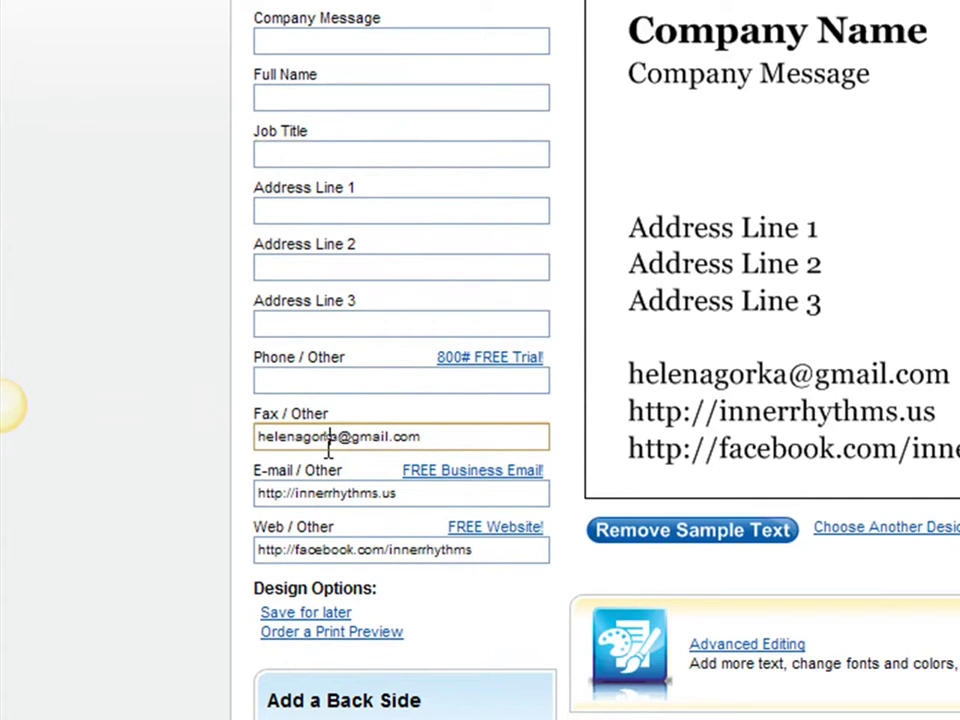
key(ctrl+a)
key(BackSpace)
click(328, 493)
key(ctrl+a)
key(BackSpace)
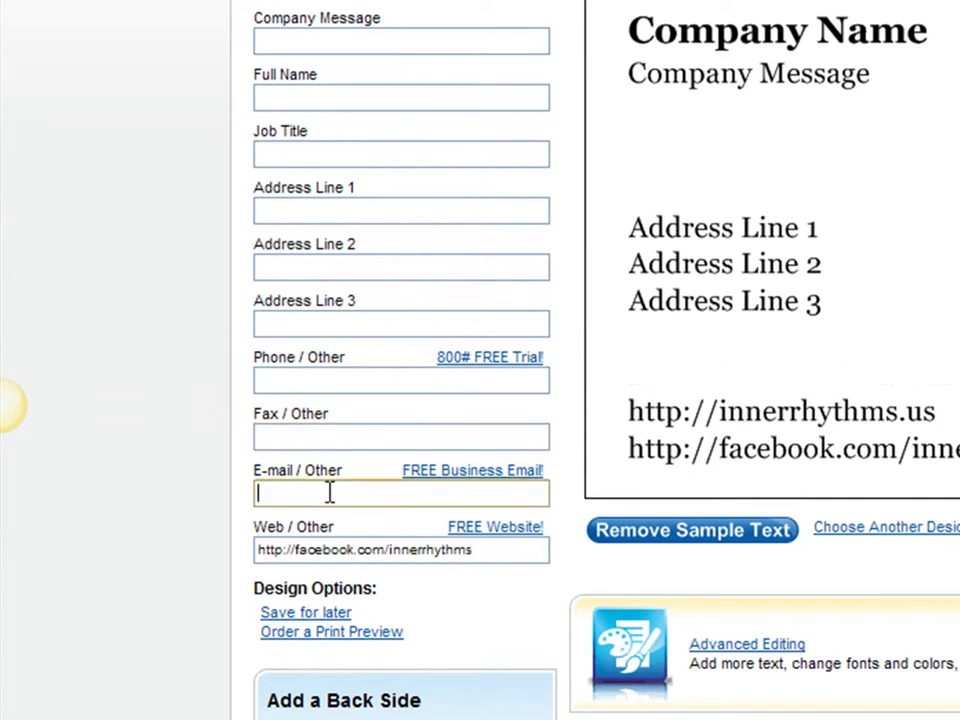
click(386, 549)
key(ctrl+a)
key(BackSpace)
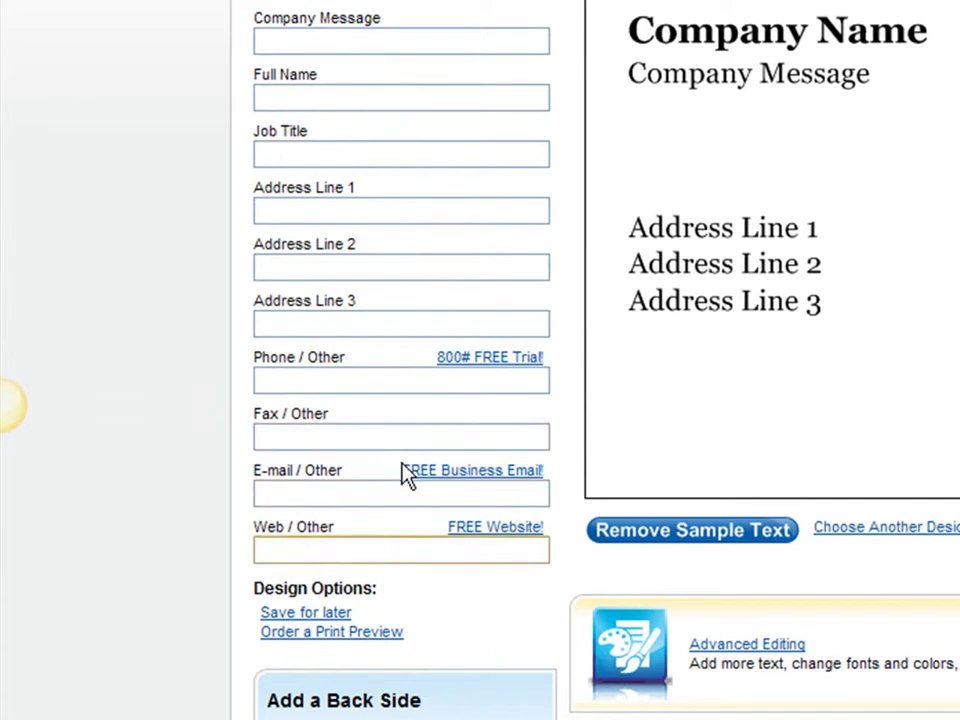
Step: Enter the owner's full name in the Full Name field
click(285, 95)
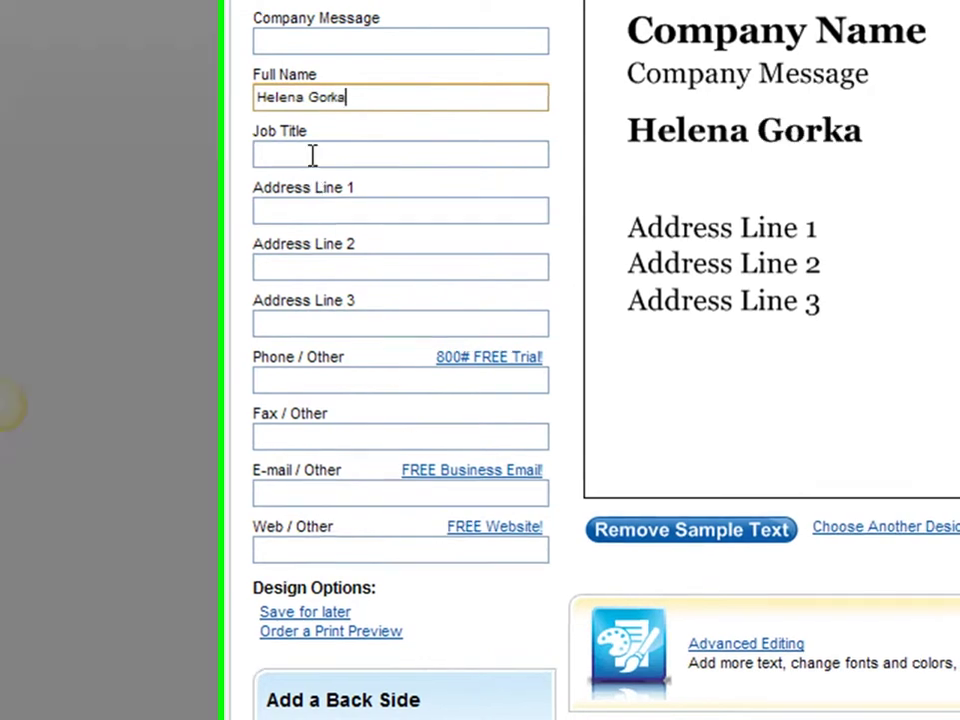
Step: Paste 'Yoga, Family Constellation Work, Bach Flower Essences' from the notes into Job Title
click(312, 155)
click(236, 707)
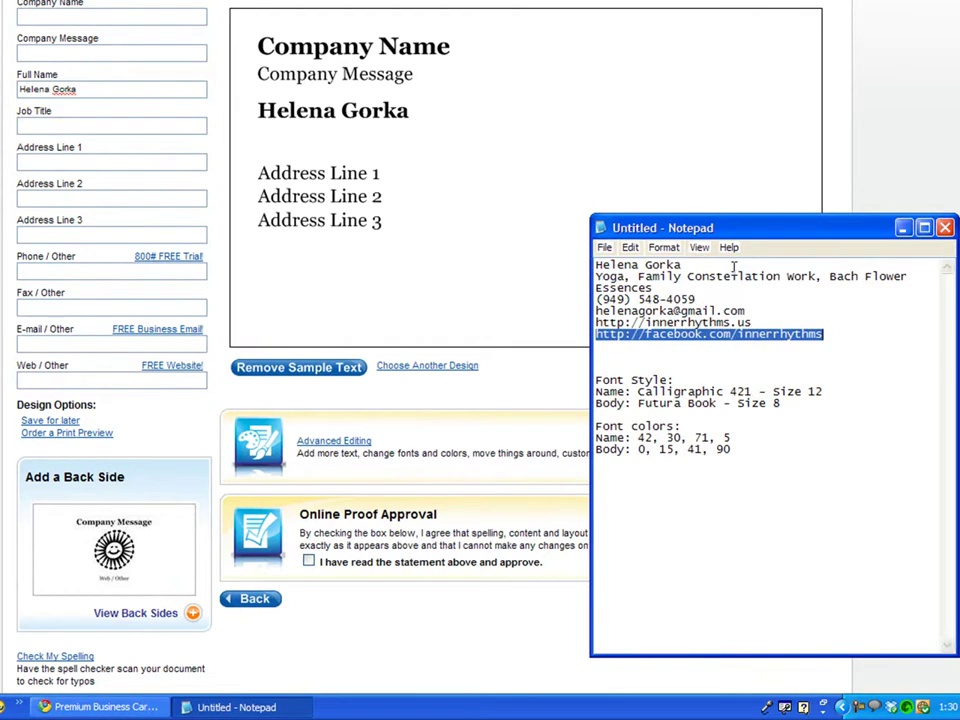
drag(664, 287, 603, 287)
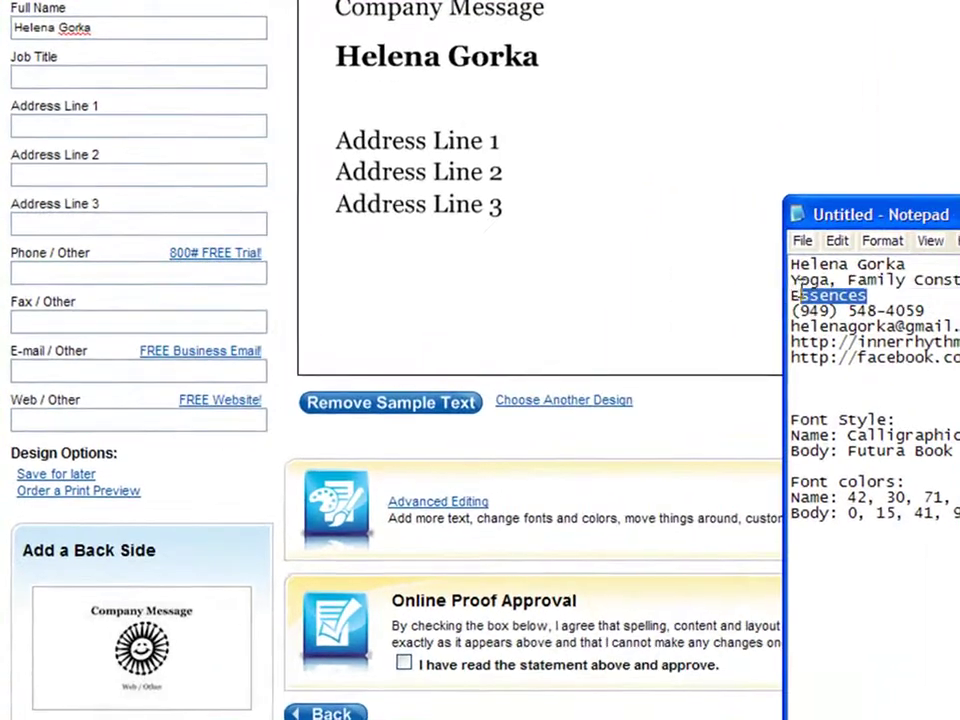
drag(803, 283, 792, 280)
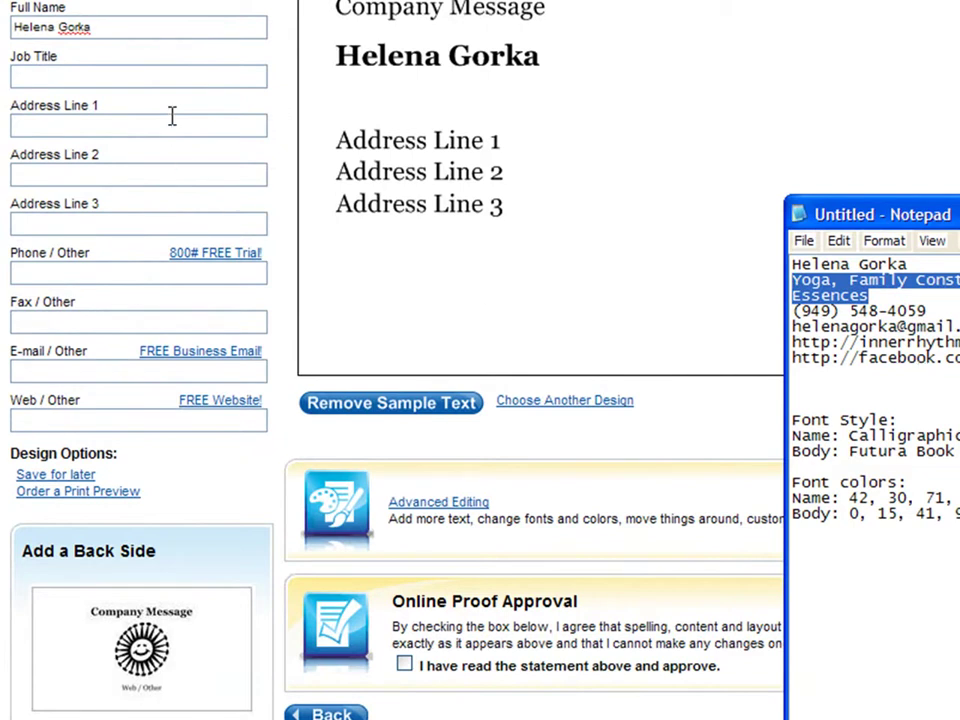
click(77, 75)
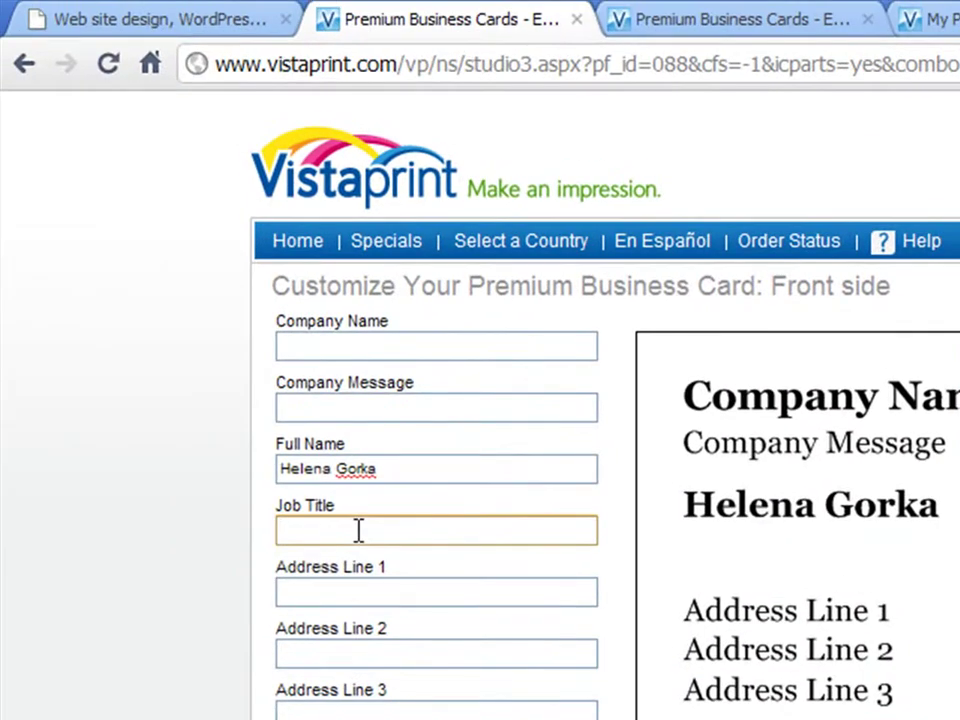
key(ctrl+v)
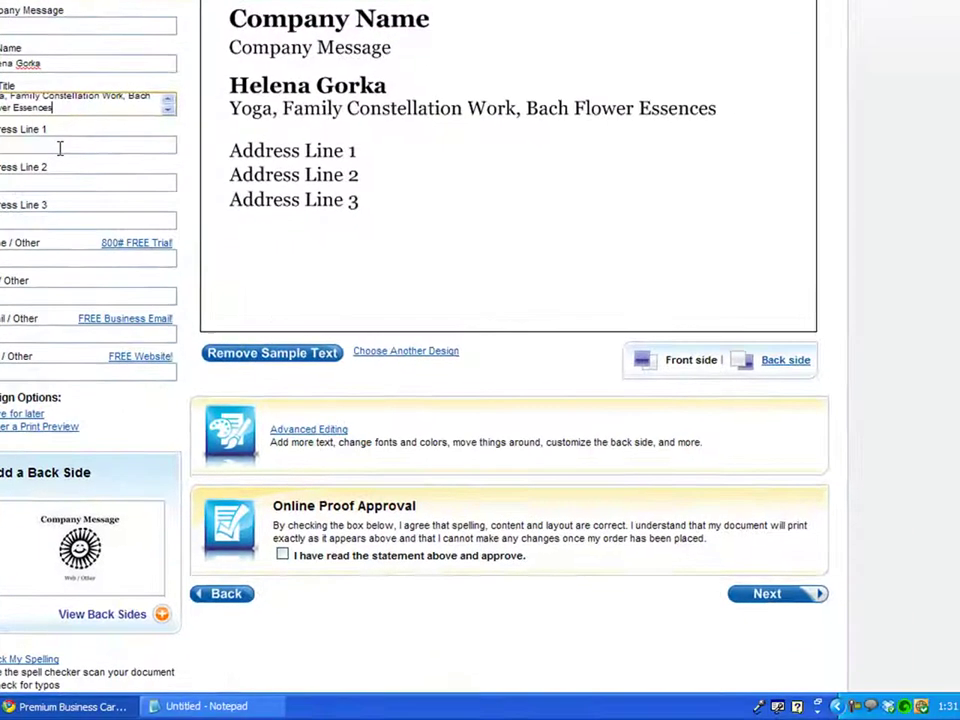
click(401, 601)
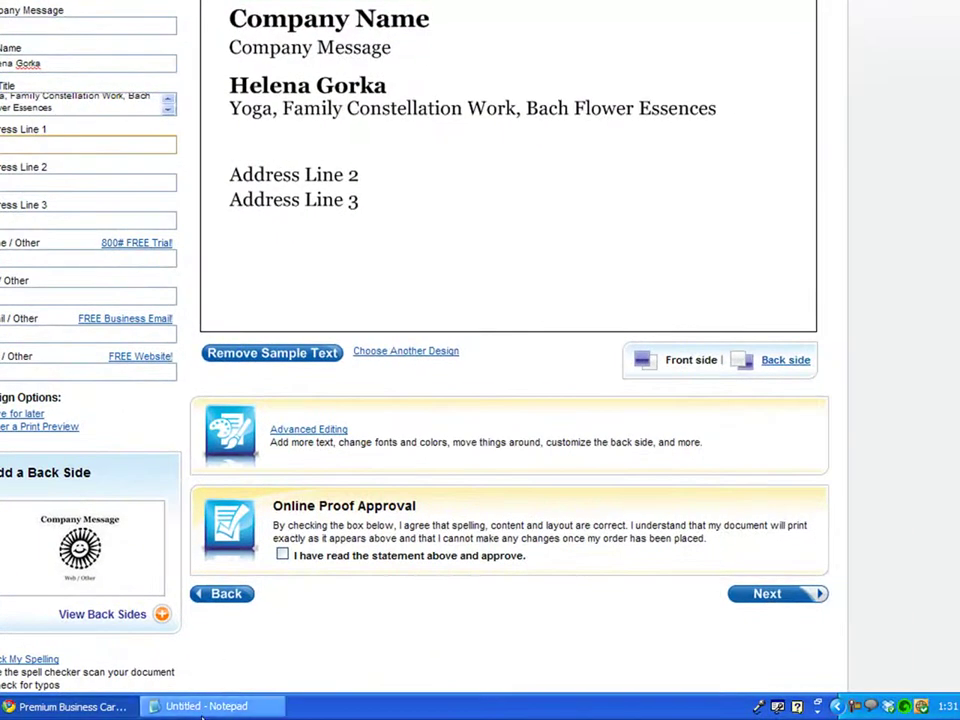
Step: Paste the phone number and e-mail address from the notes into the Phone and Fax fields
click(206, 706)
drag(685, 282, 581, 282)
key(ctrl+c)
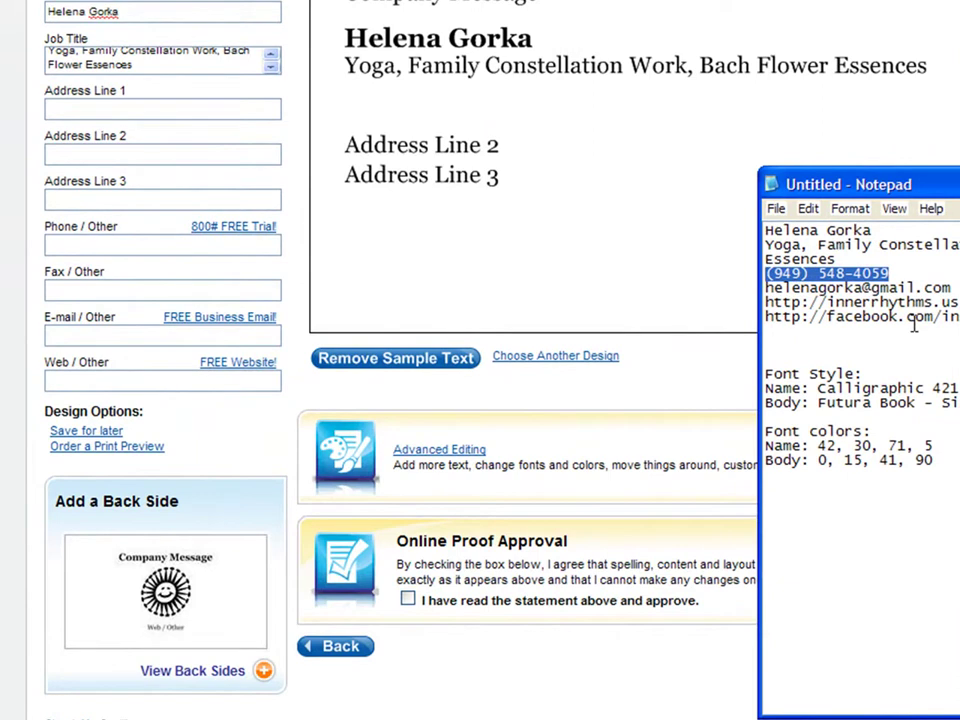
click(66, 242)
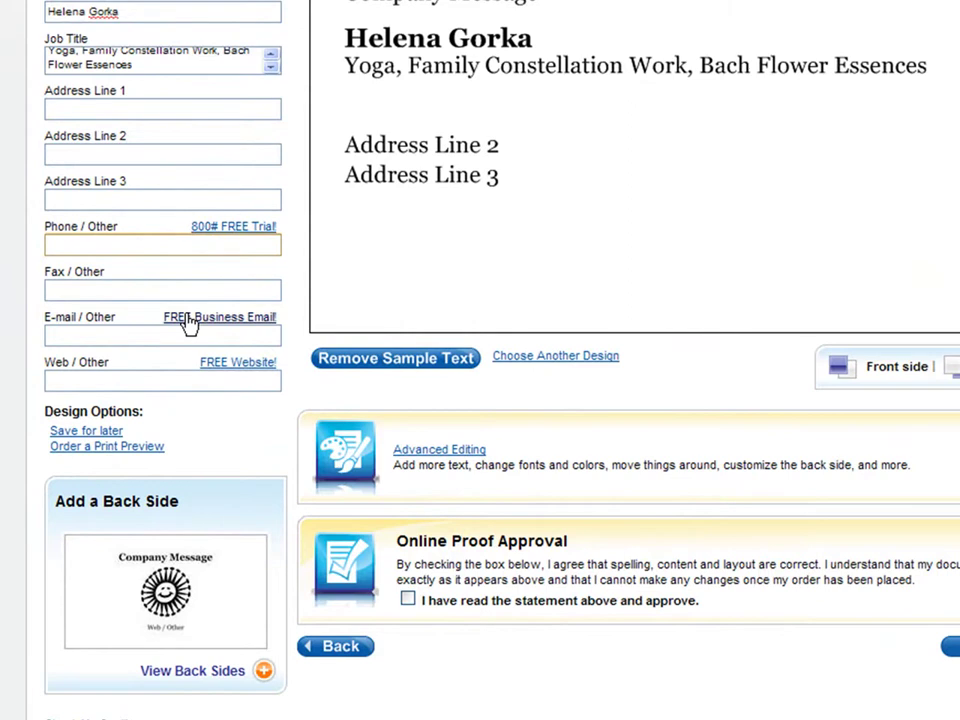
key(ctrl+v)
click(87, 290)
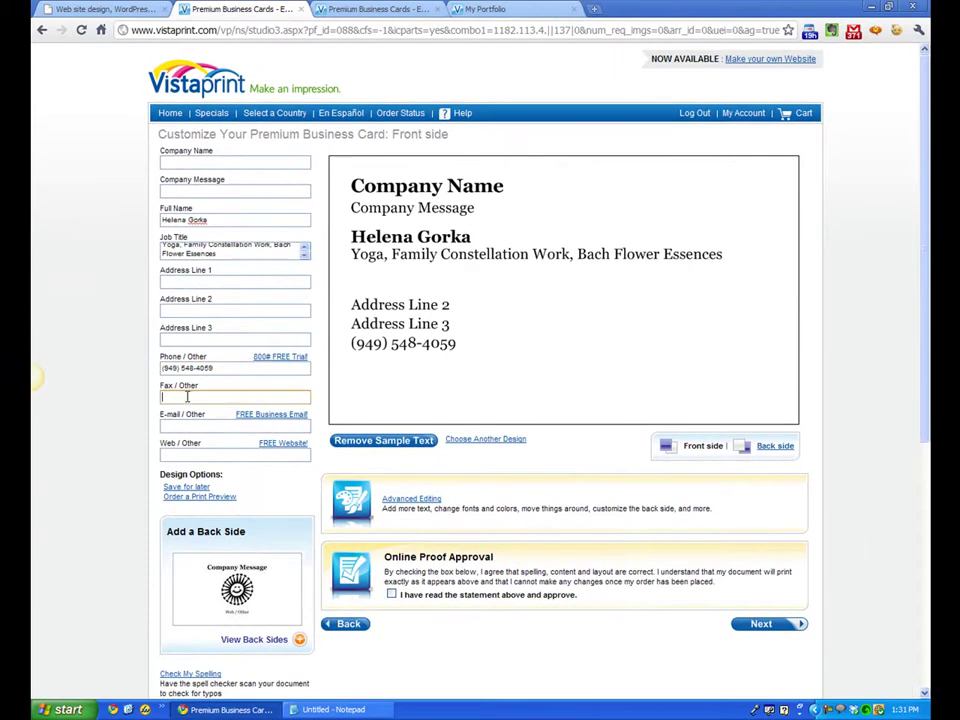
click(333, 709)
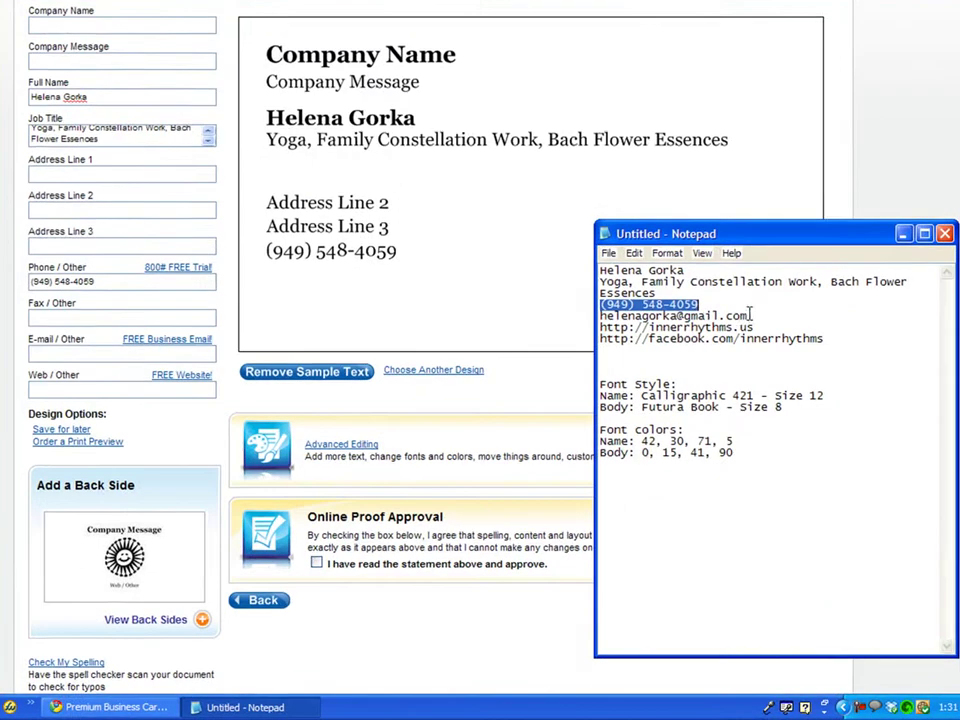
drag(748, 327, 603, 327)
key(ctrl+c)
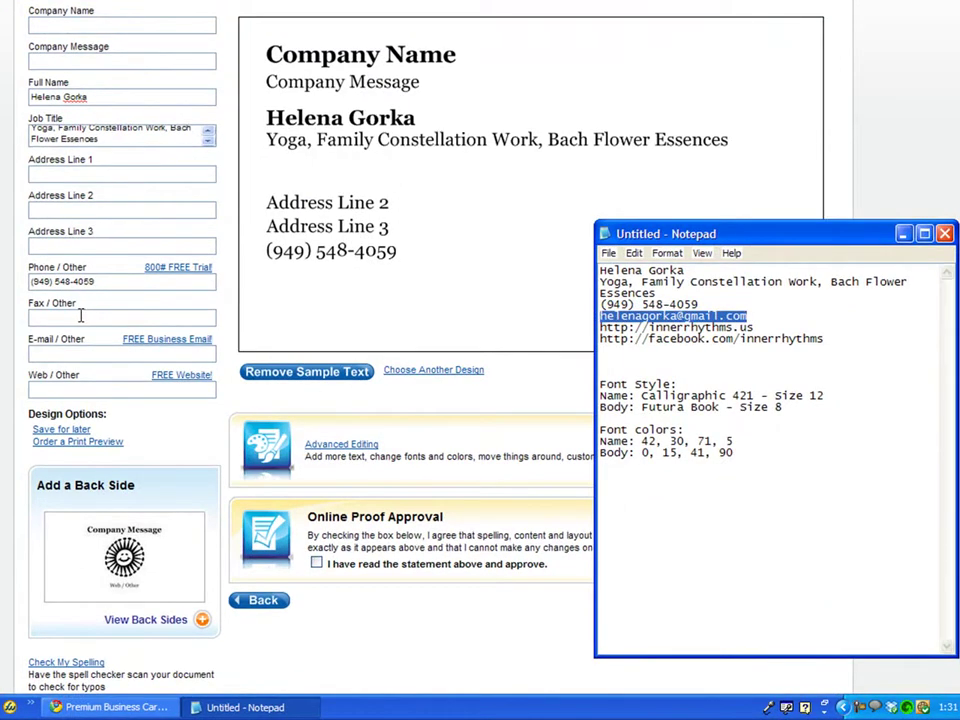
click(81, 314)
key(ctrl+v)
Step: Paste the website and Facebook addresses into the E-mail/Other and Web fields
click(114, 351)
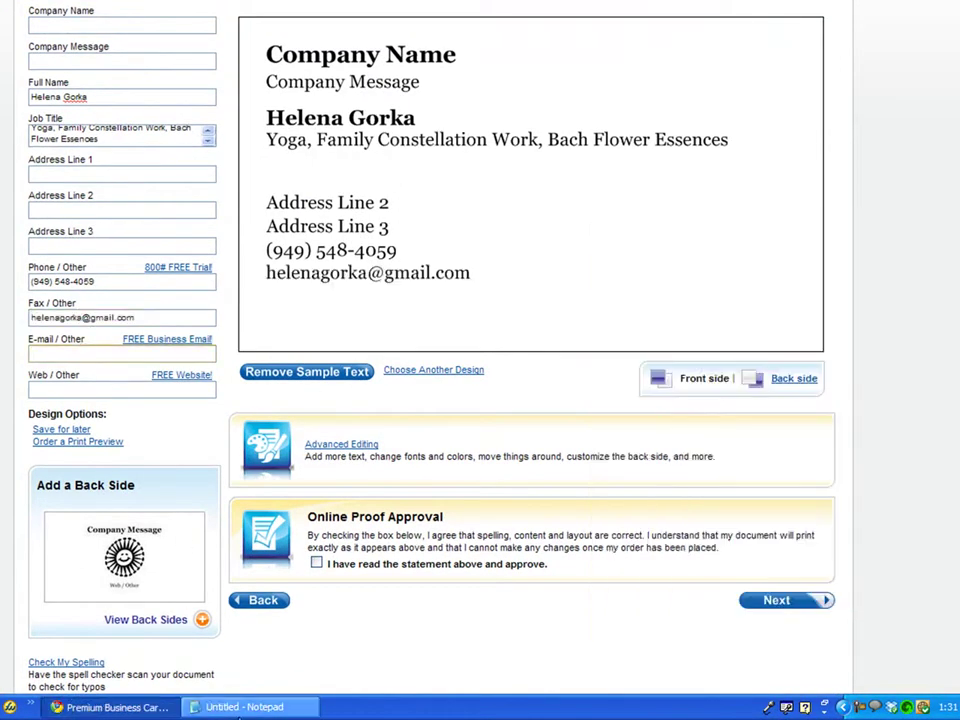
key(alt+Tab)
drag(754, 327, 652, 327)
key(ctrl+c)
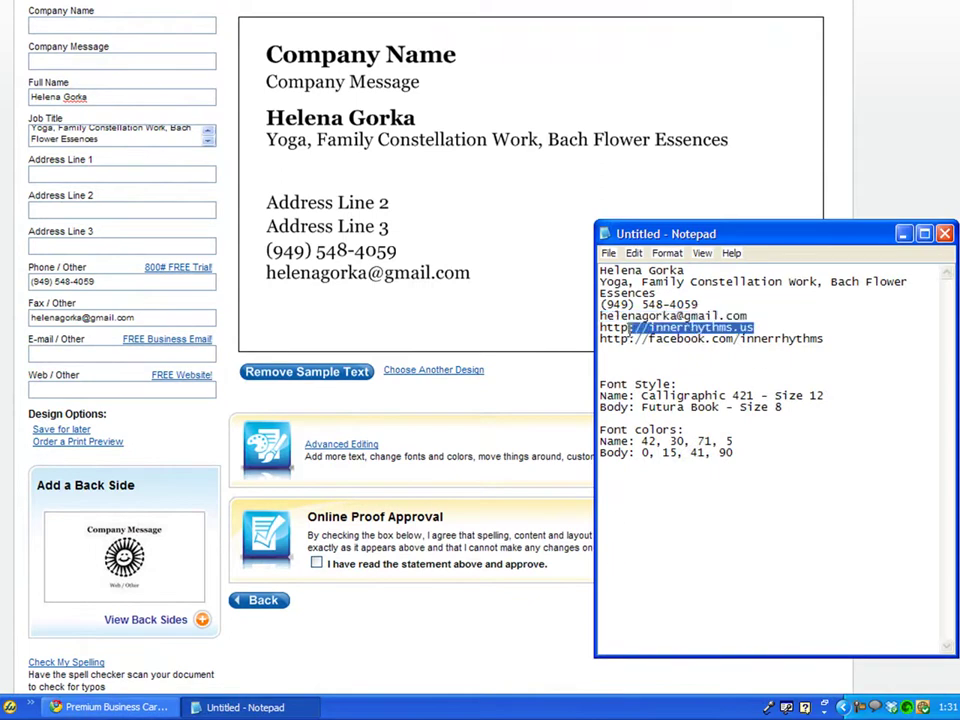
click(57, 352)
key(ctrl+v)
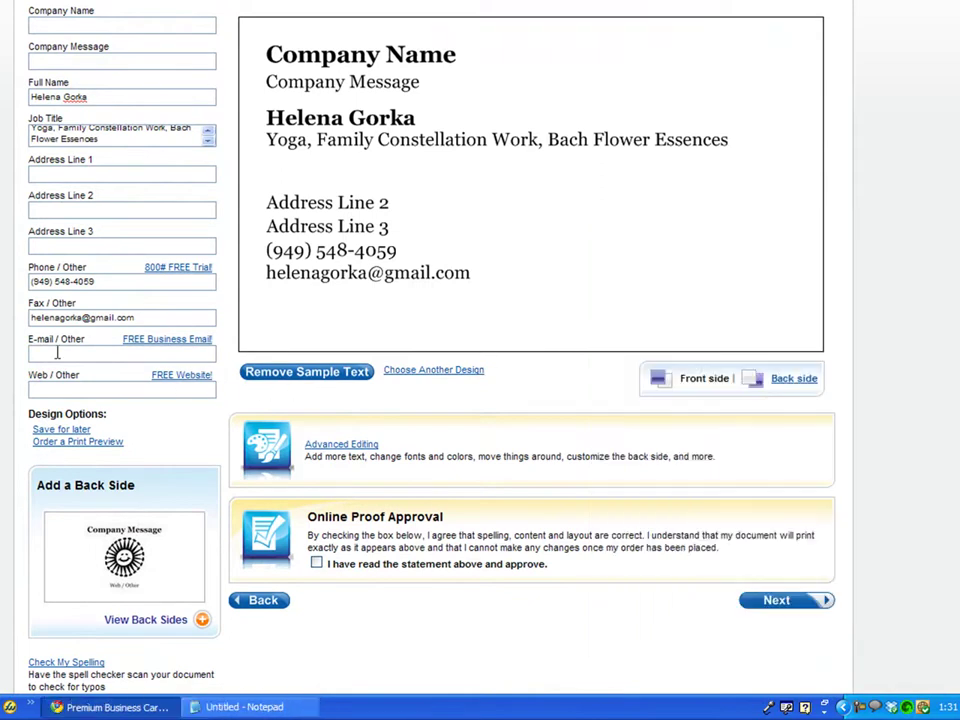
click(232, 705)
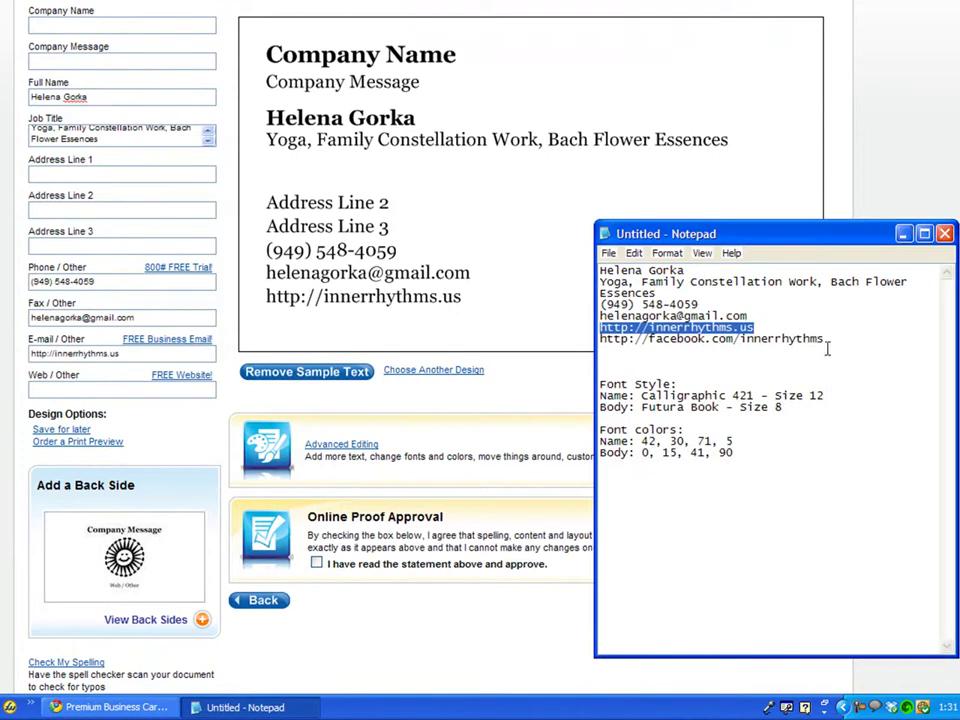
drag(831, 338, 600, 338)
key(ctrl+c)
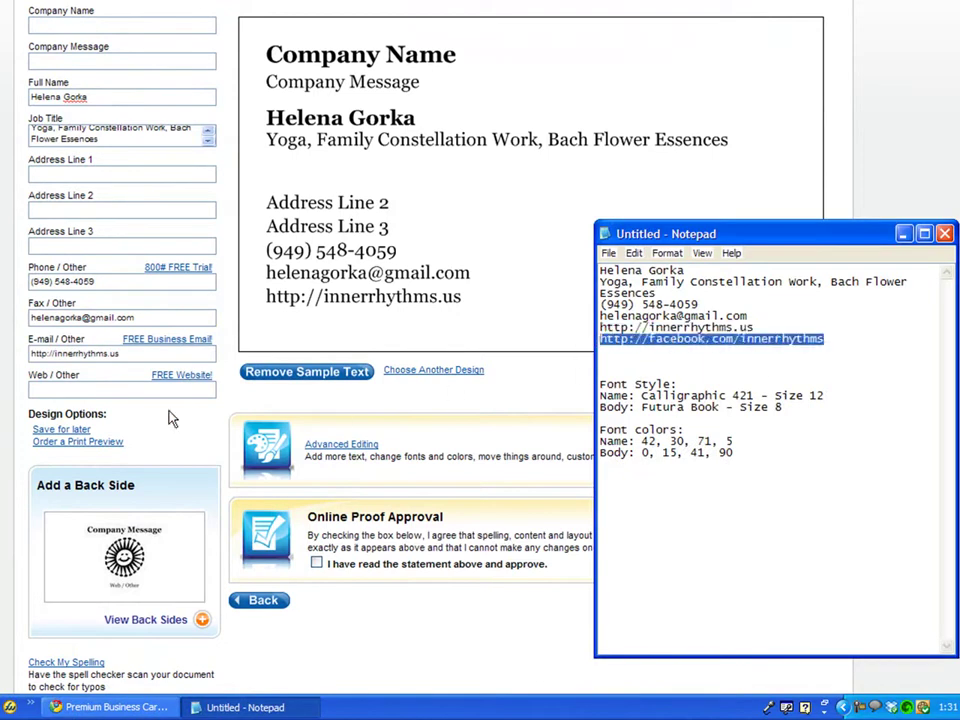
click(240, 424)
key(ctrl+v)
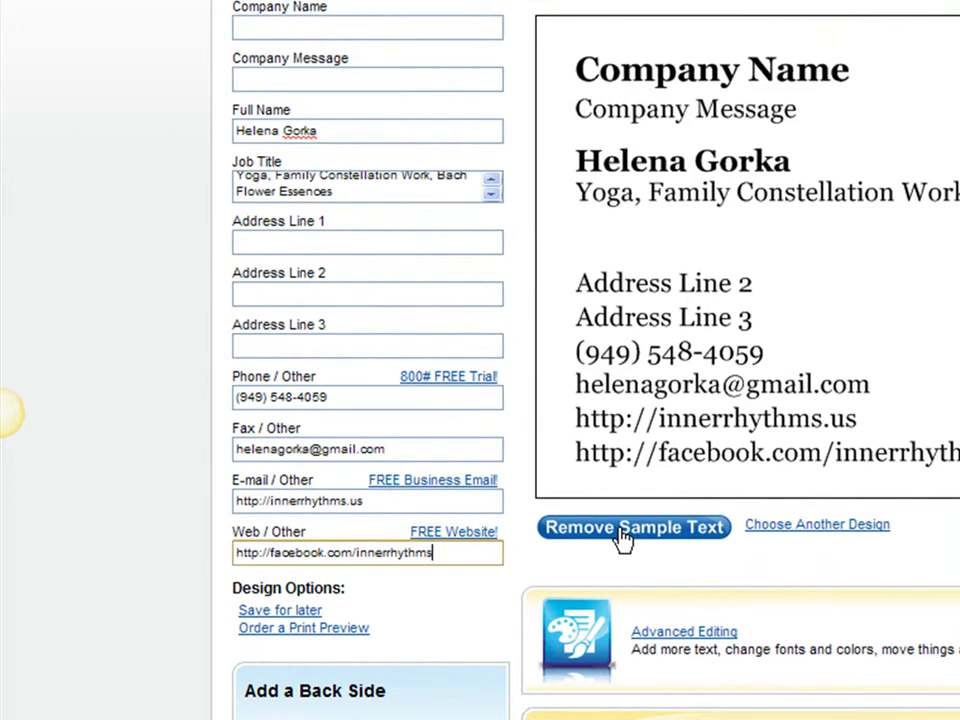
Step: Remove the leftover sample text and switch to Advanced Editing
click(622, 538)
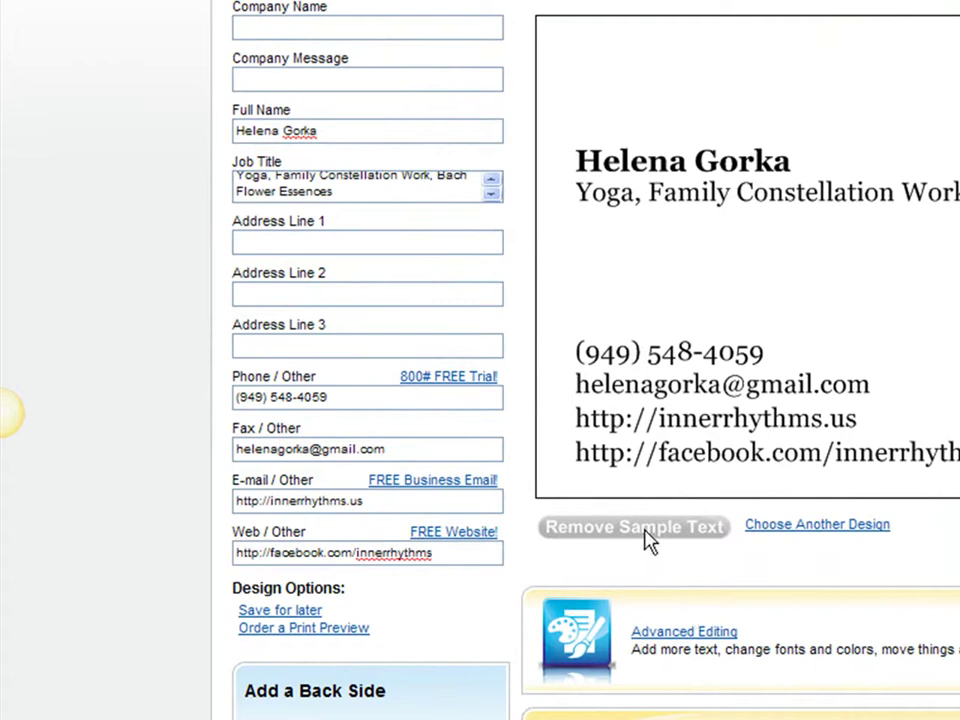
click(662, 634)
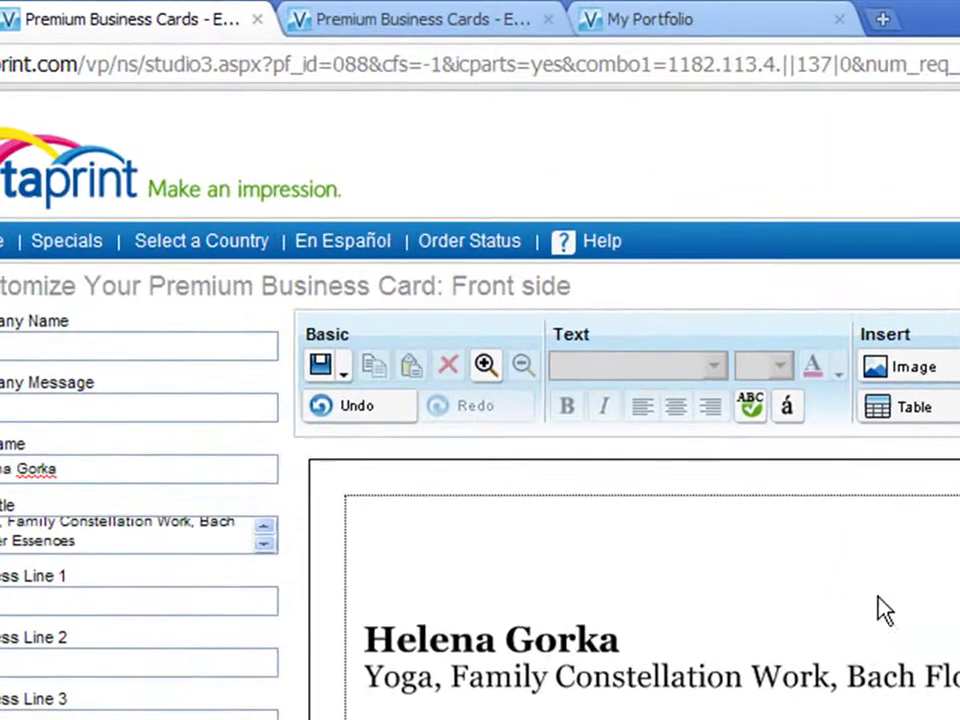
Step: Select the name and job-title lines together and nudge them down two steps
mouse_move(389, 612)
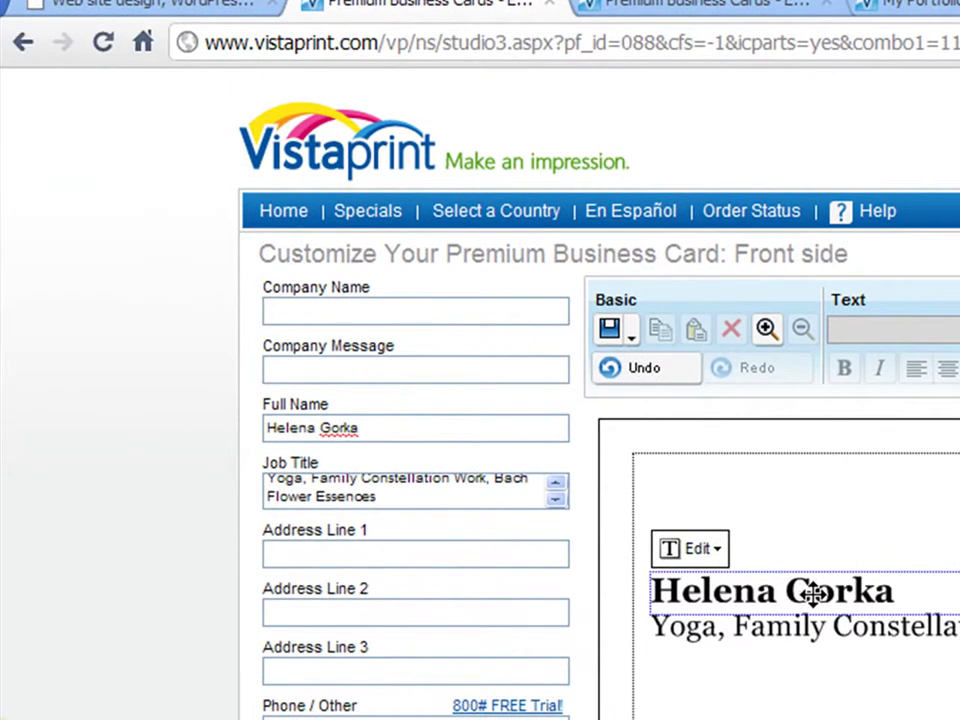
click(813, 594)
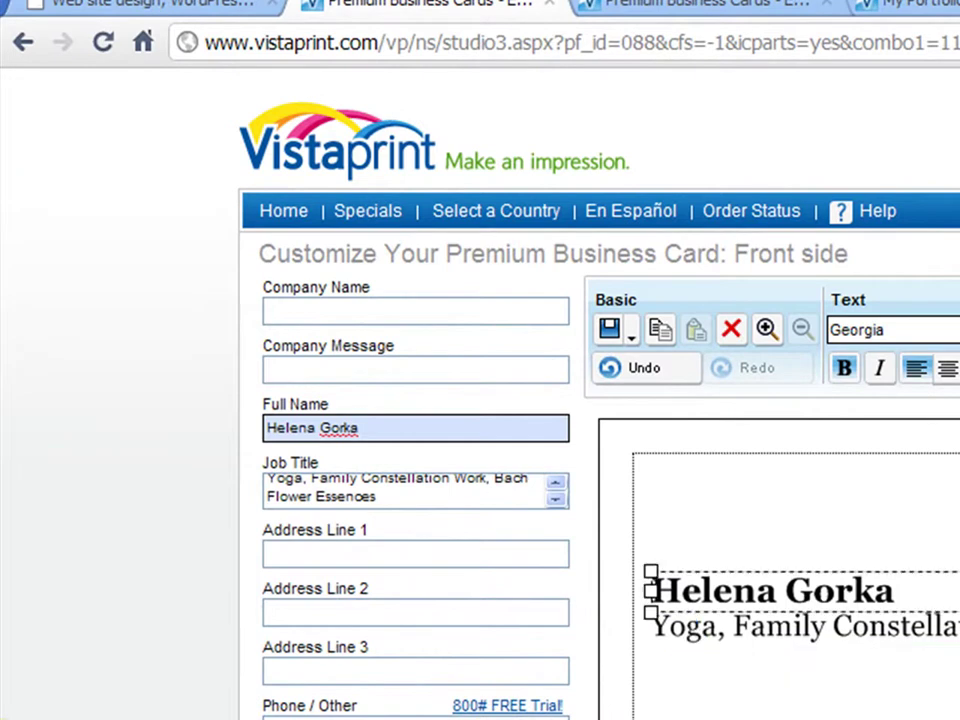
click(800, 627)
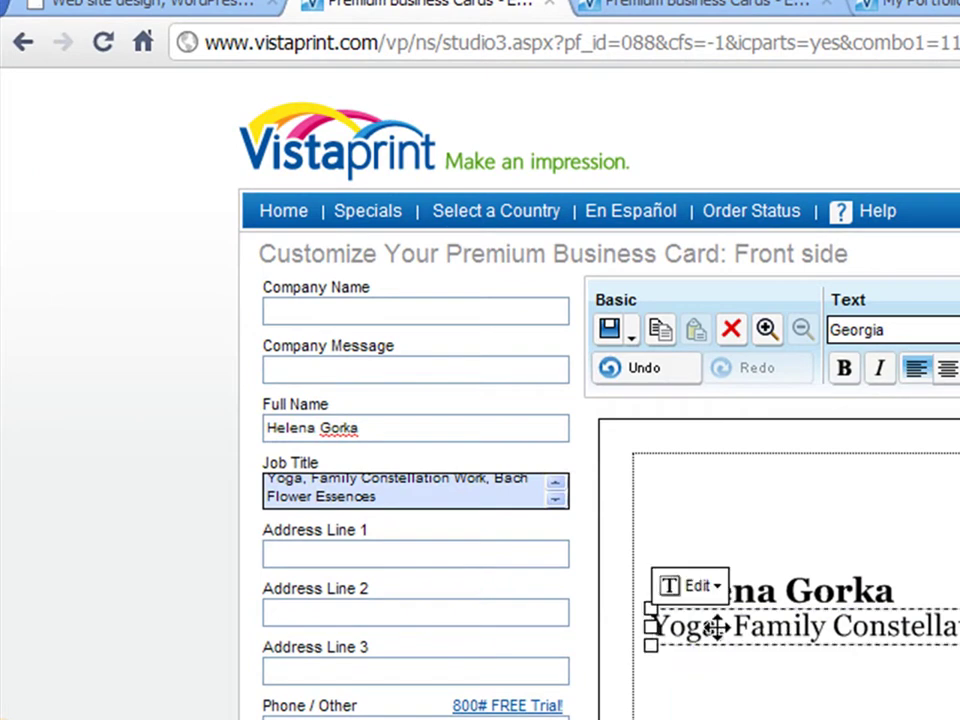
click(800, 591)
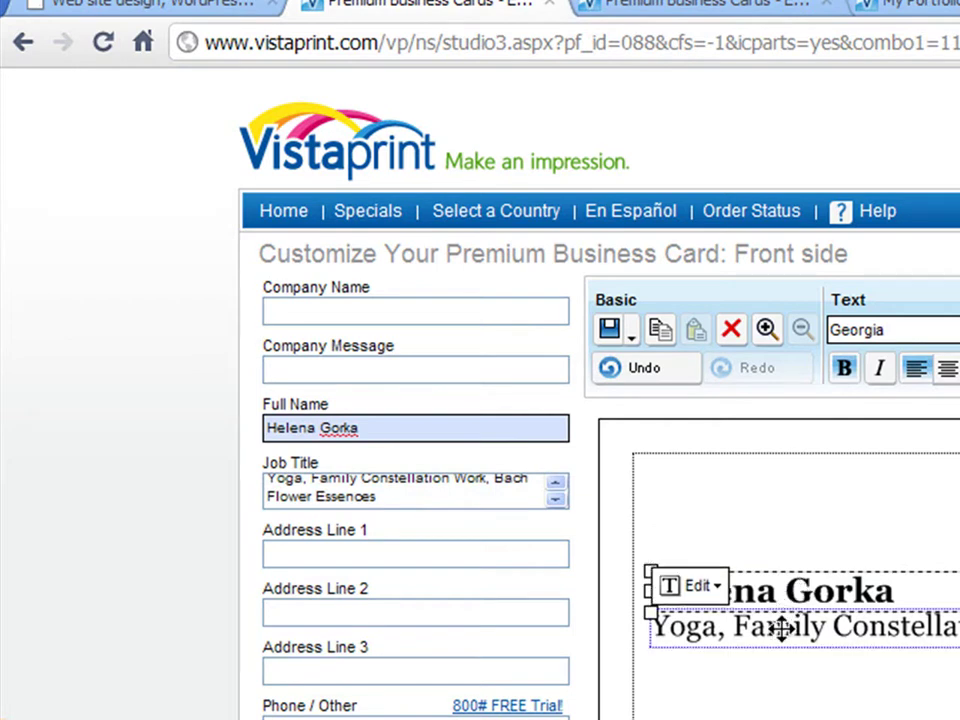
click(781, 627)
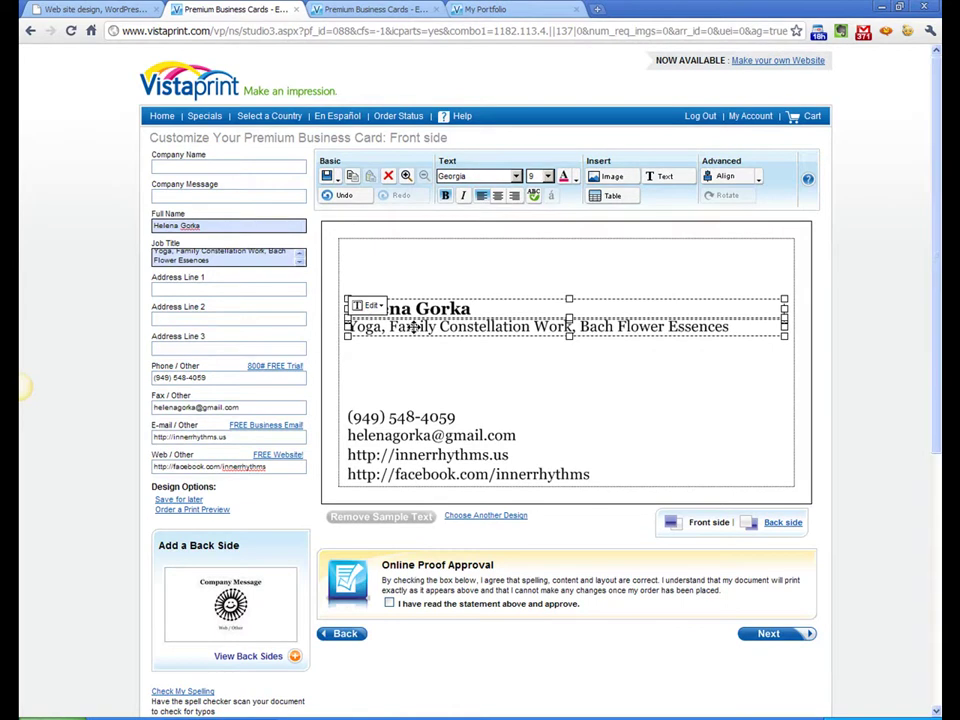
key(Down)
key(Down)
key(Down)
key(Down)
key(Down)
key(Down)
key(Down)
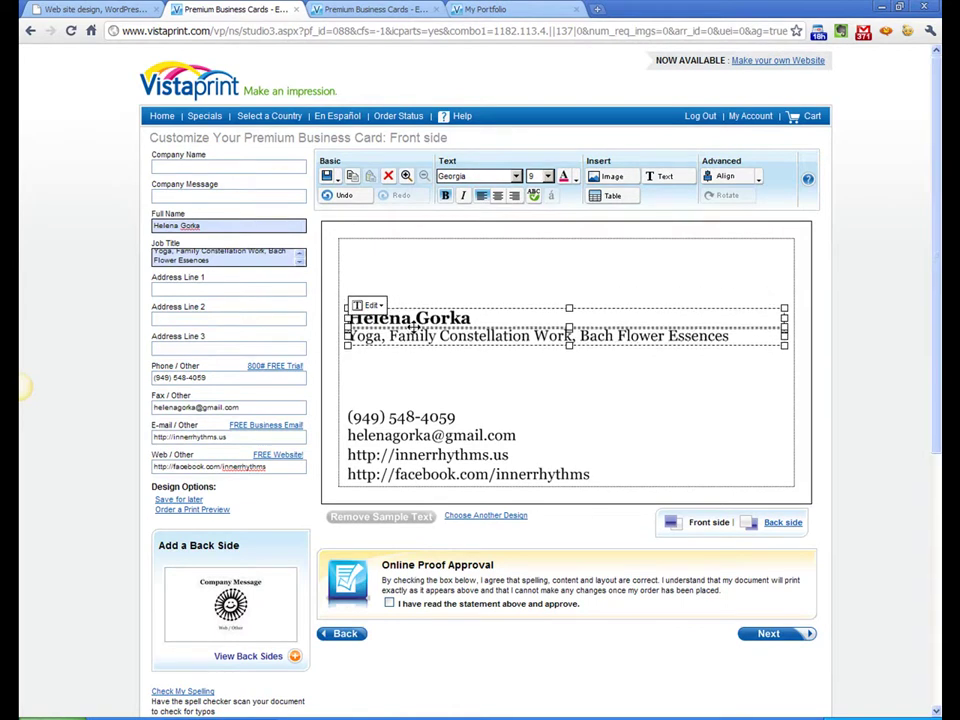
key(Down)
key(Down)
key(Down)
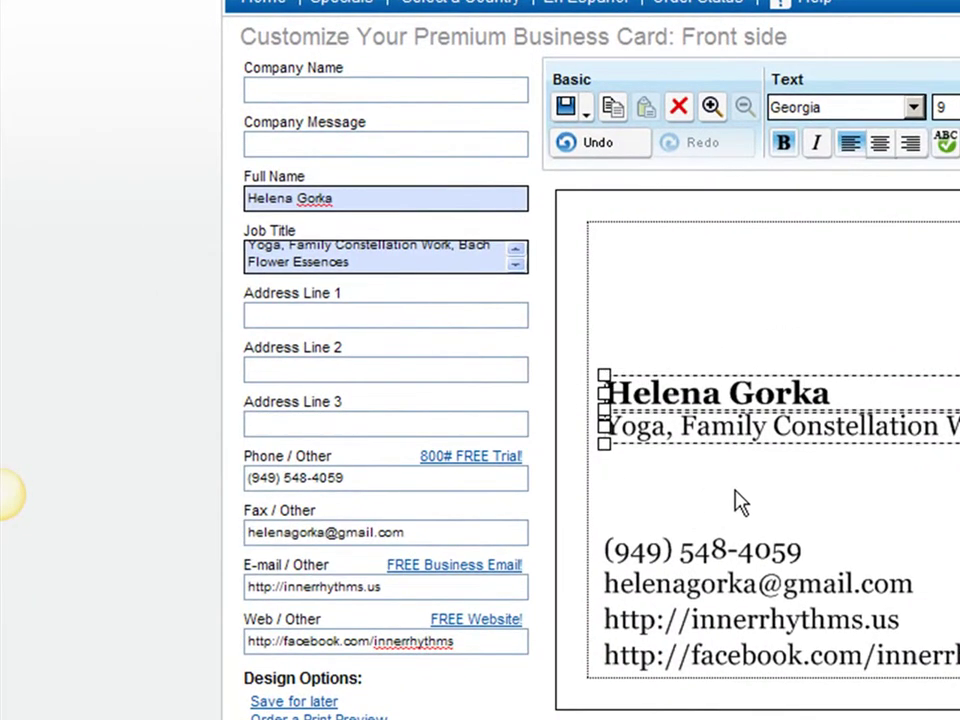
Step: Select the phone, e-mail, website and Facebook lines and nudge them up three steps
click(738, 502)
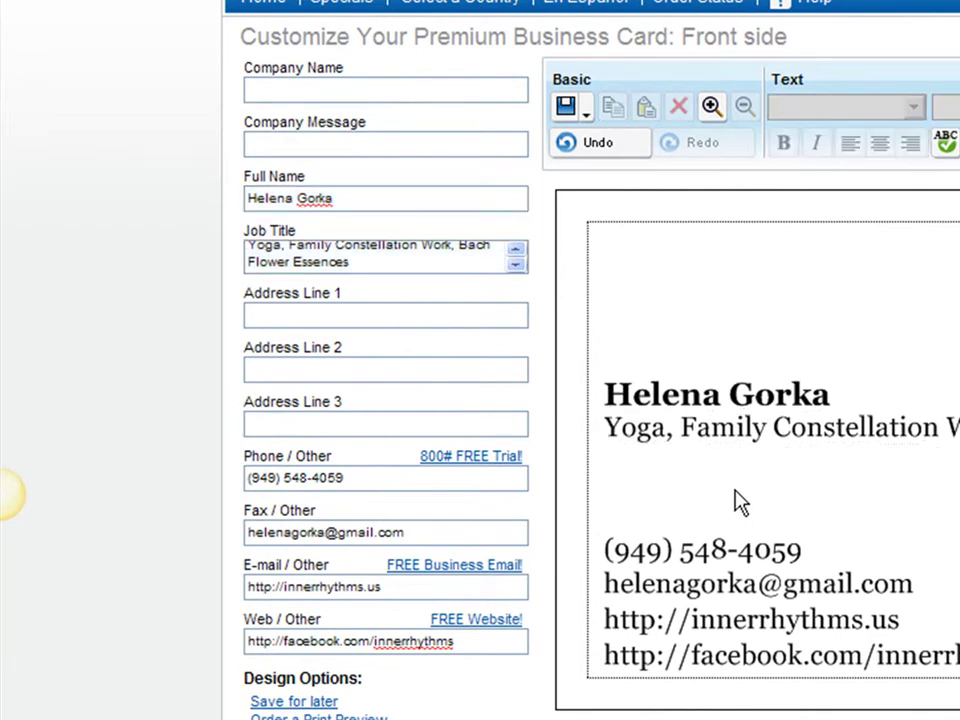
click(690, 551)
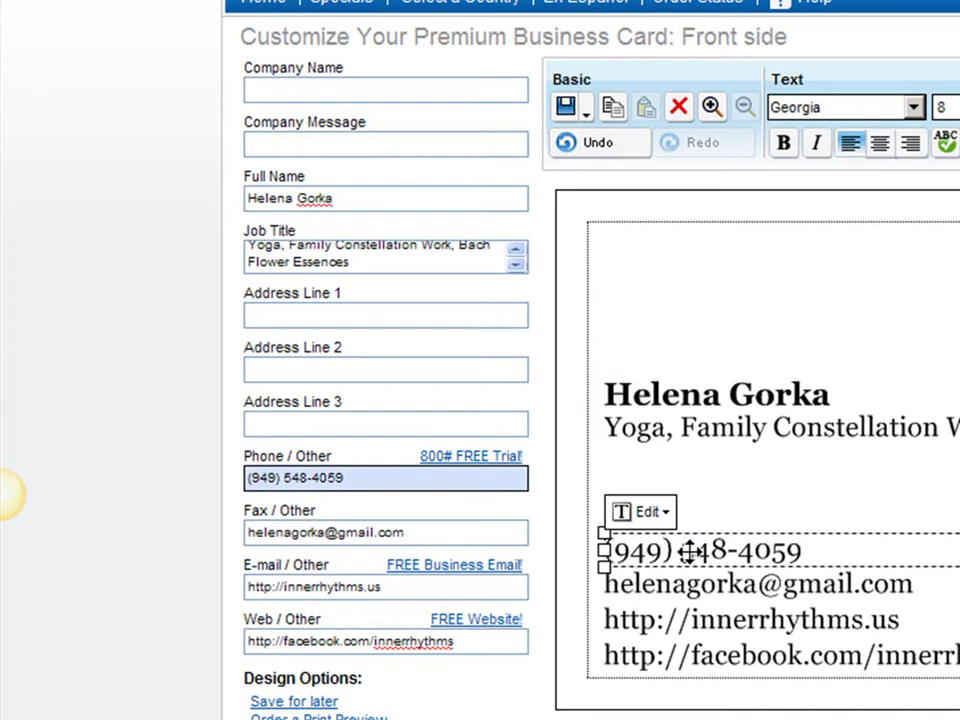
shift+click(735, 588)
shift+click(735, 620)
shift+click(735, 655)
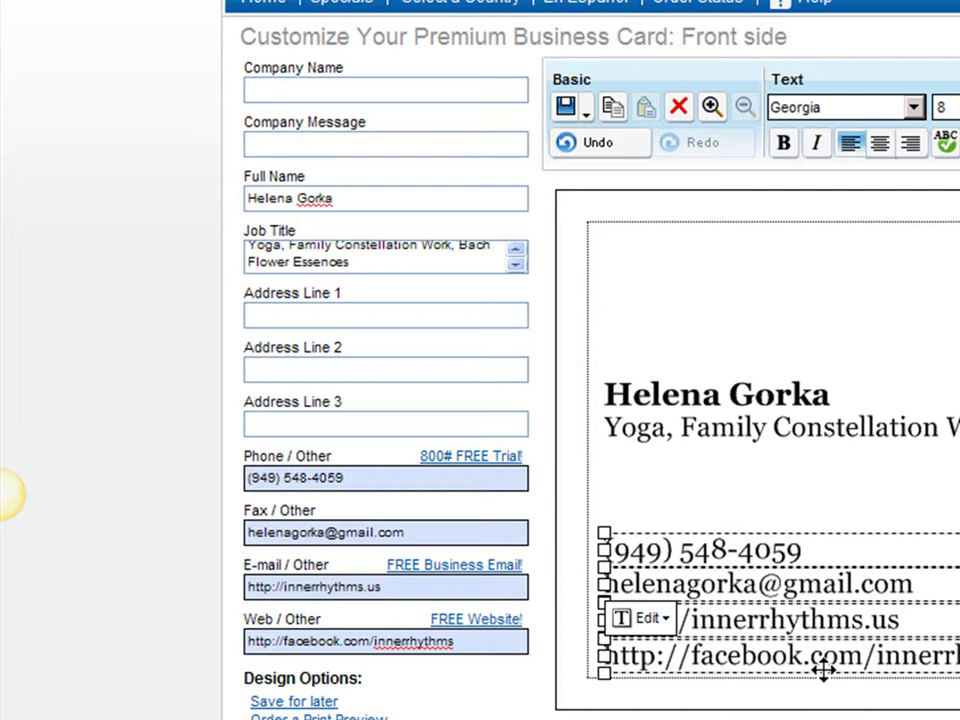
key(Up)
key(Up)
key(Up)
key(Up)
key(Up)
key(Up)
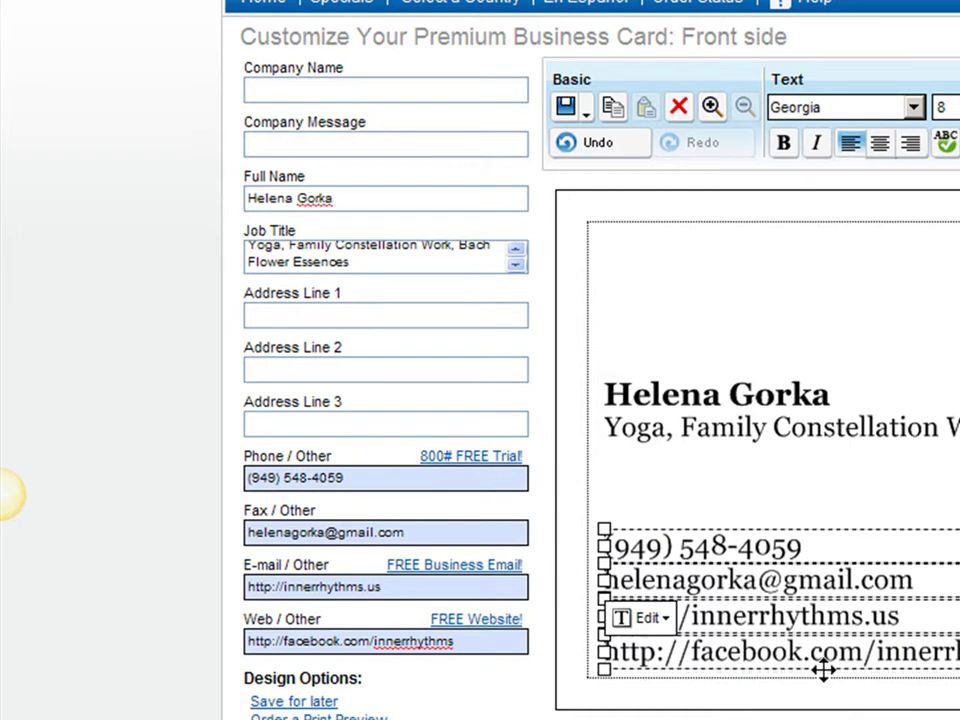
key(Up)
key(Up)
key(Up)
key(Up)
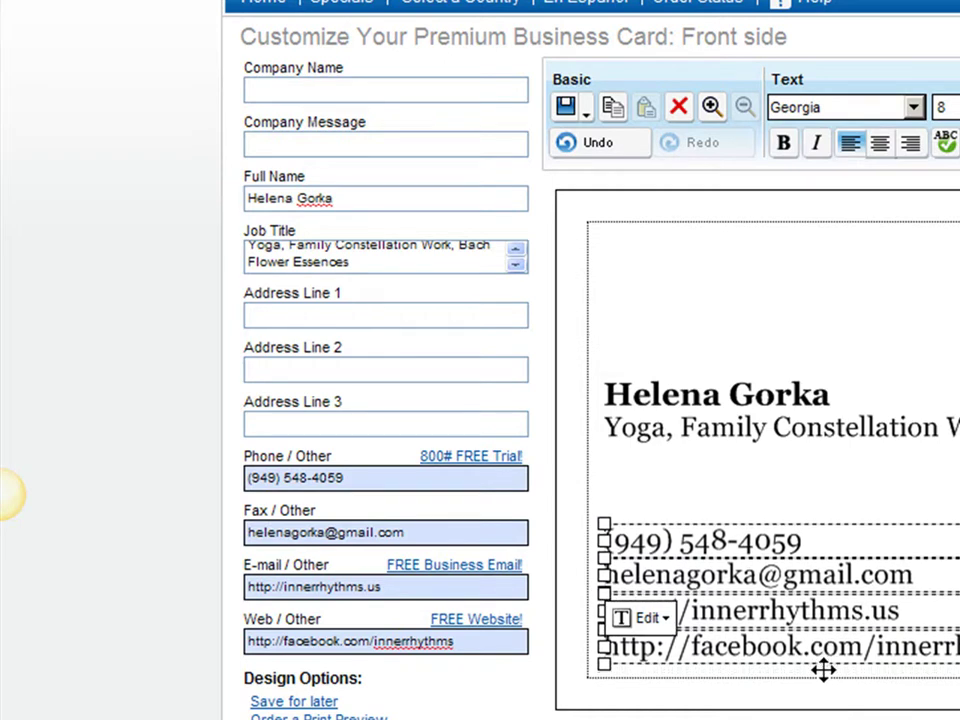
key(Up)
key(Up)
key(Up)
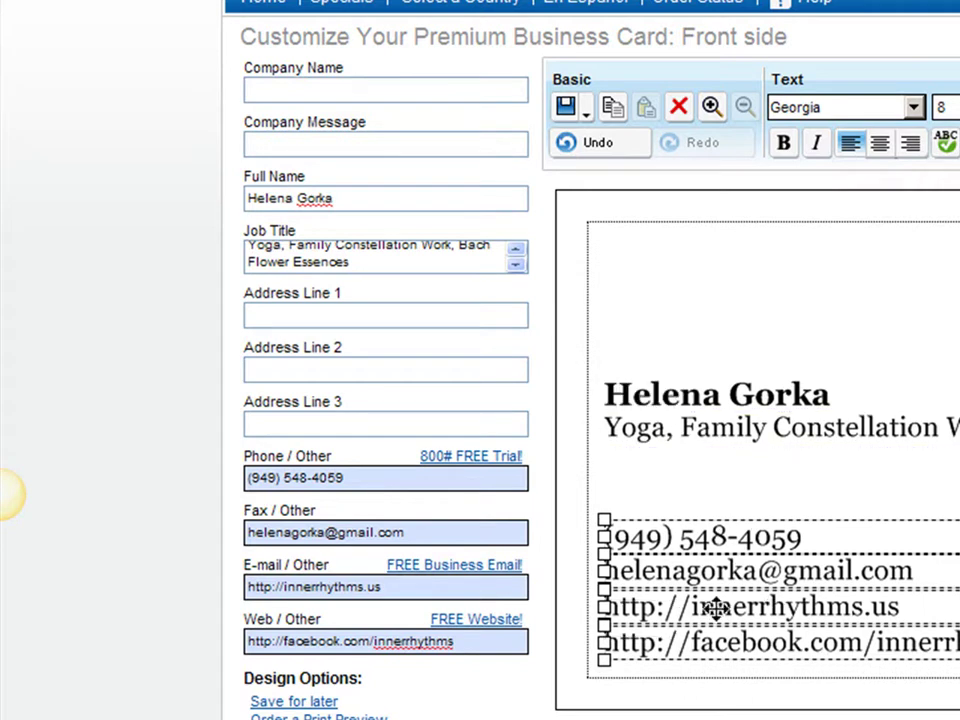
mouse_move(647, 606)
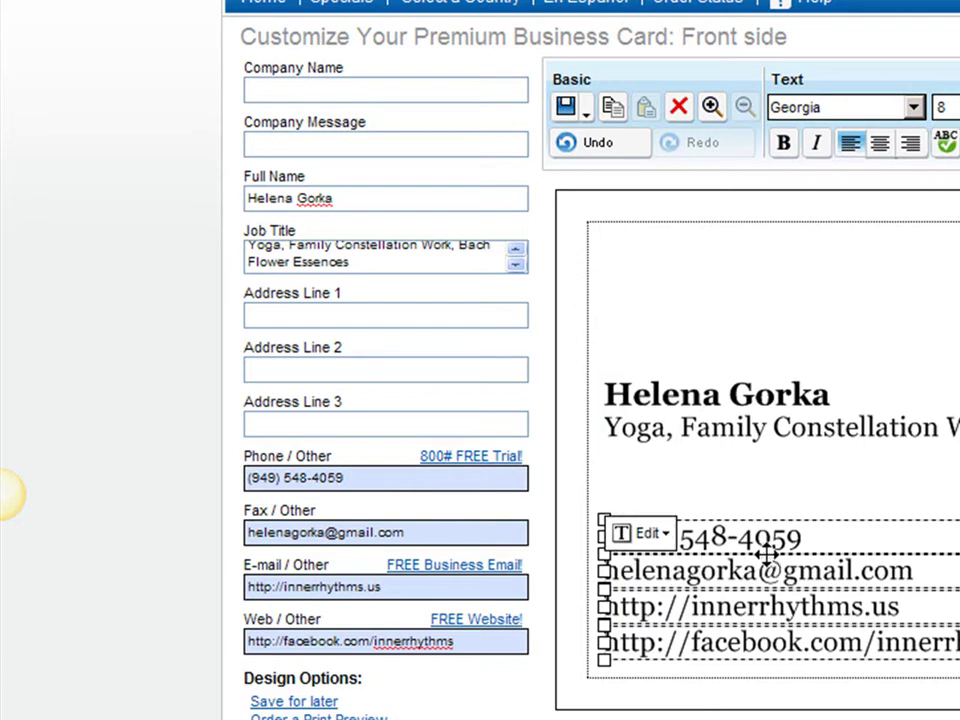
Step: Set the selected job-title and contact lines in Futura Book from the full font list
click(751, 430)
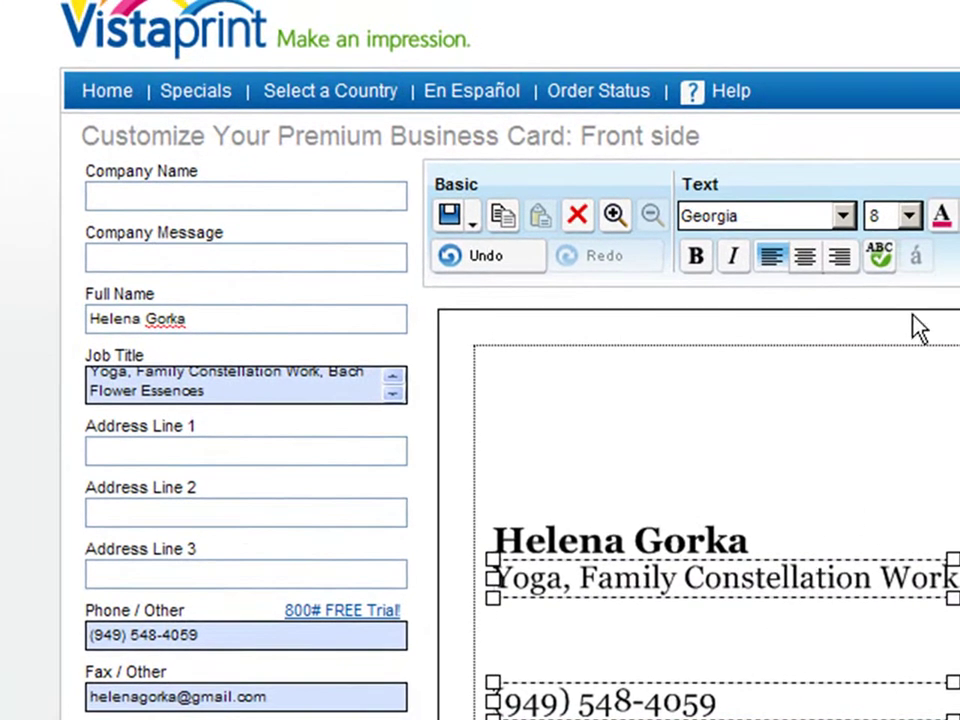
click(848, 210)
mouse_move(800, 289)
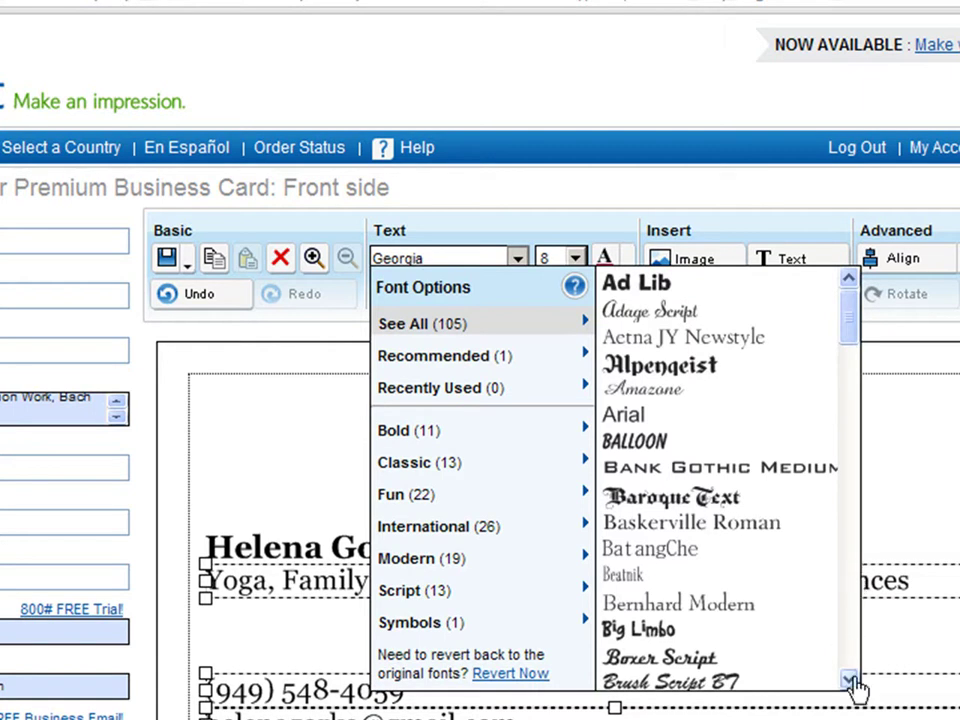
scroll(855, 590, down, 3)
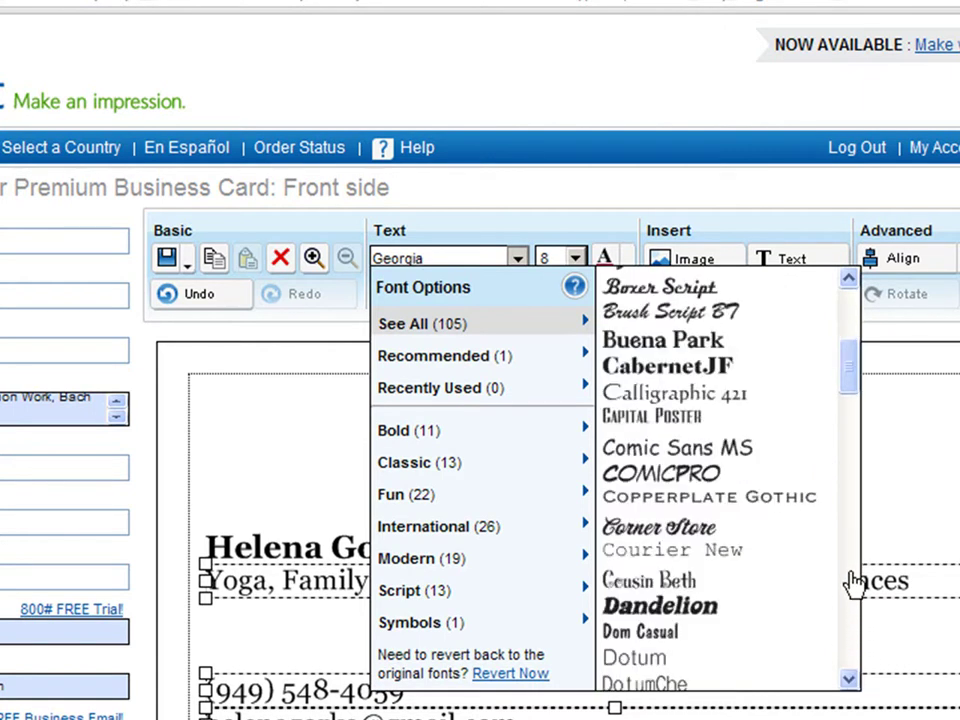
scroll(855, 585, down, 3)
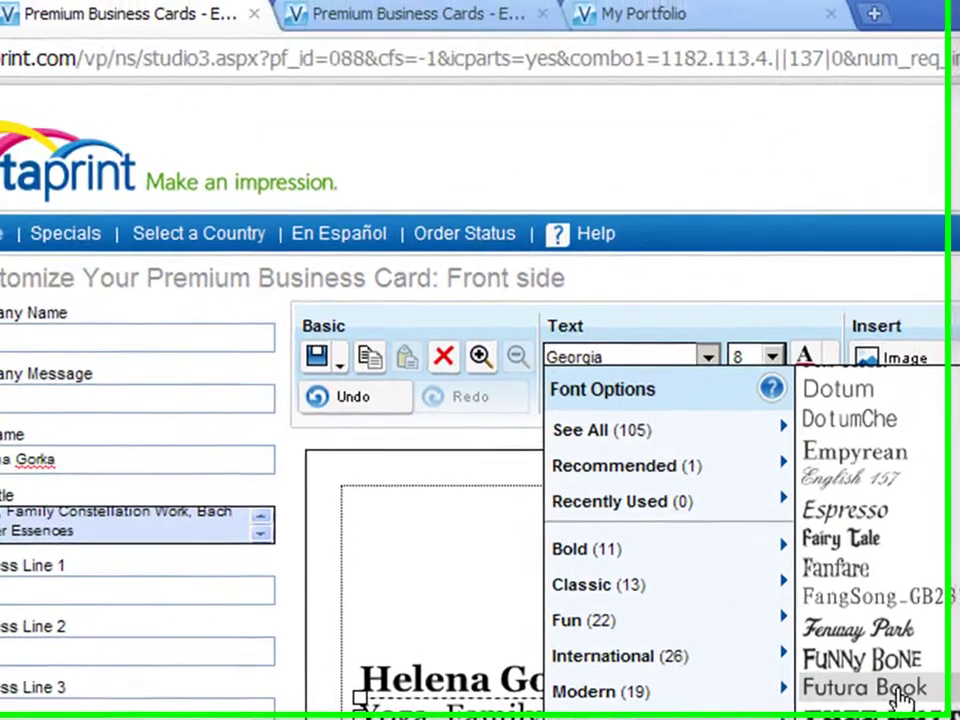
click(691, 558)
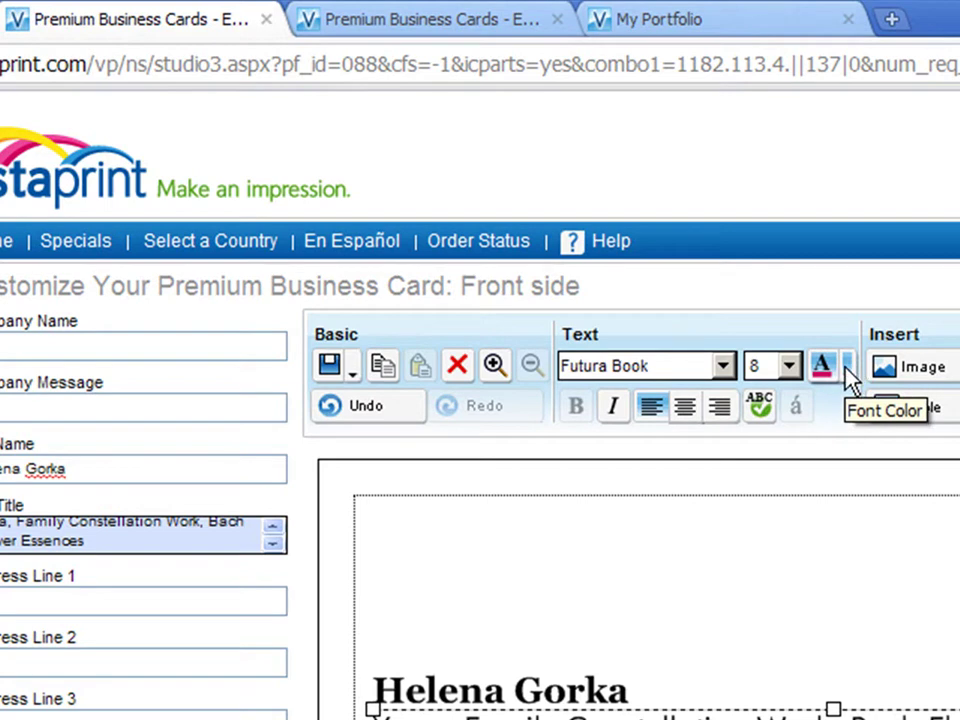
Step: Open the text colour's More Colors CMYK settings (0, 0, 0, 100) and bring the Notepad colour notes forward
click(848, 376)
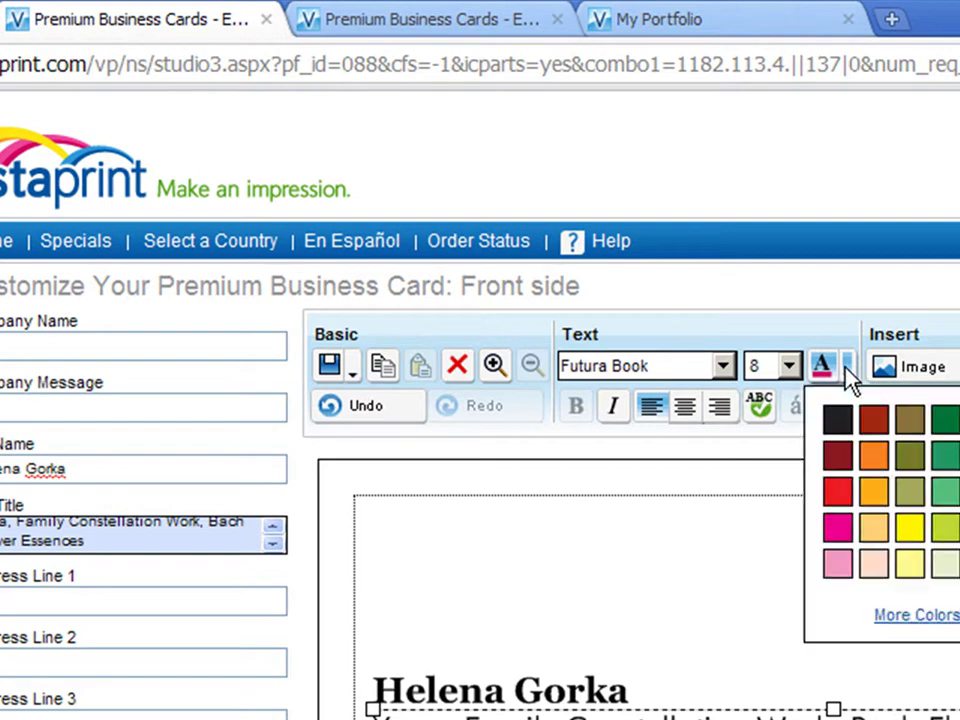
click(916, 625)
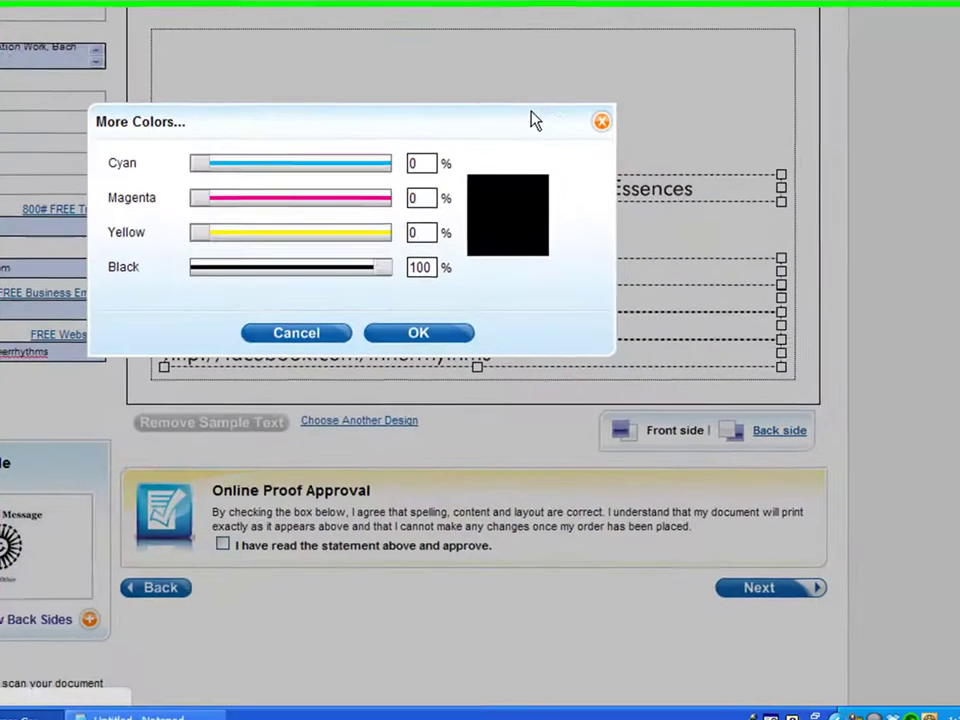
click(133, 706)
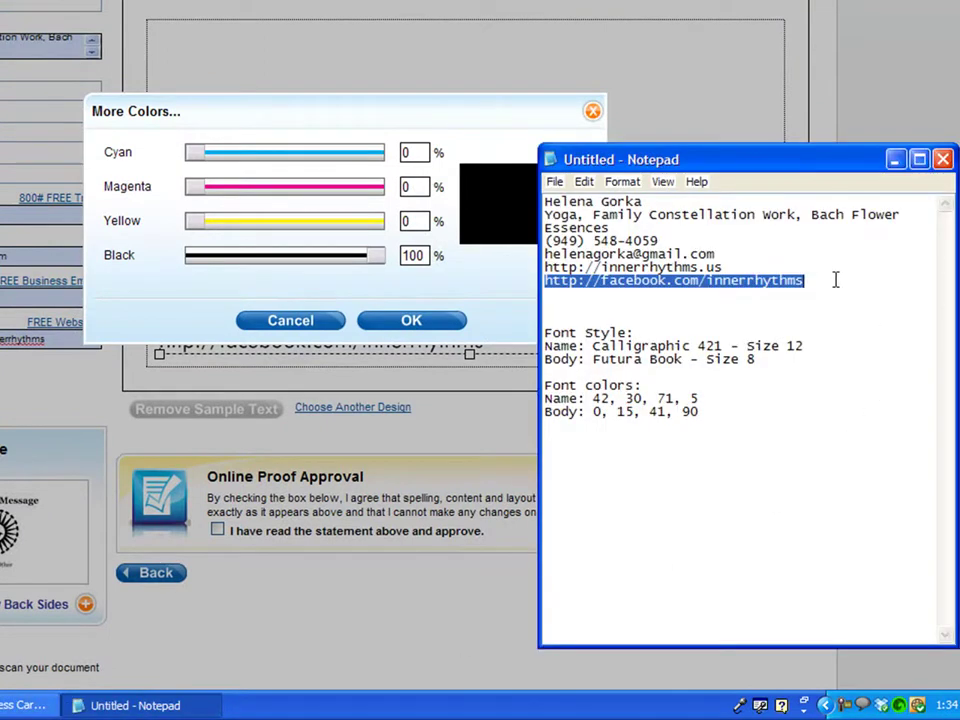
drag(836, 281, 543, 202)
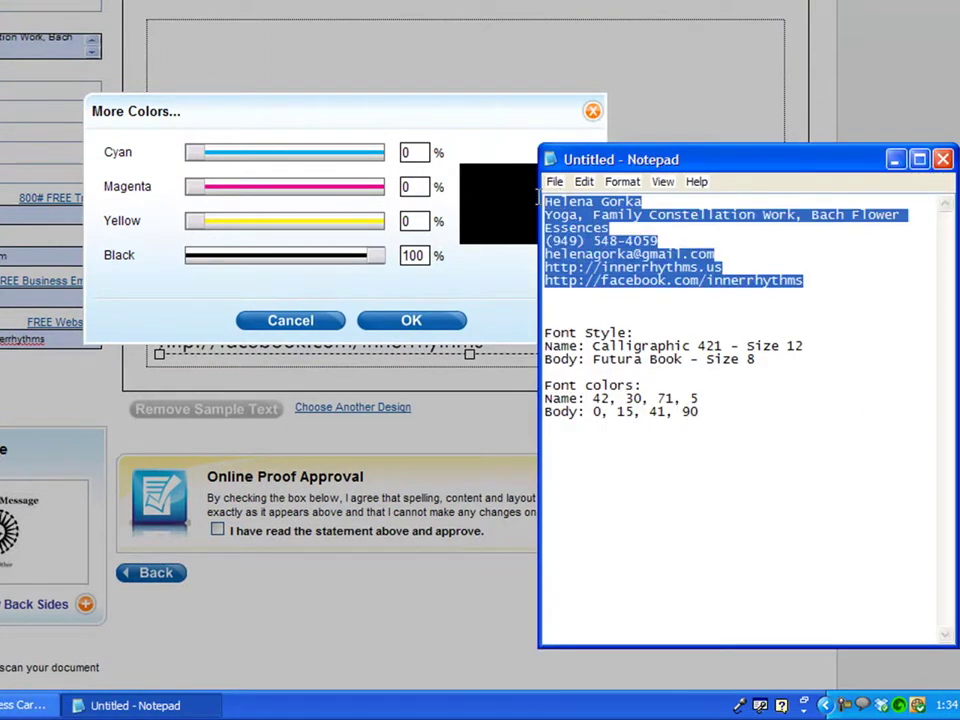
click(731, 280)
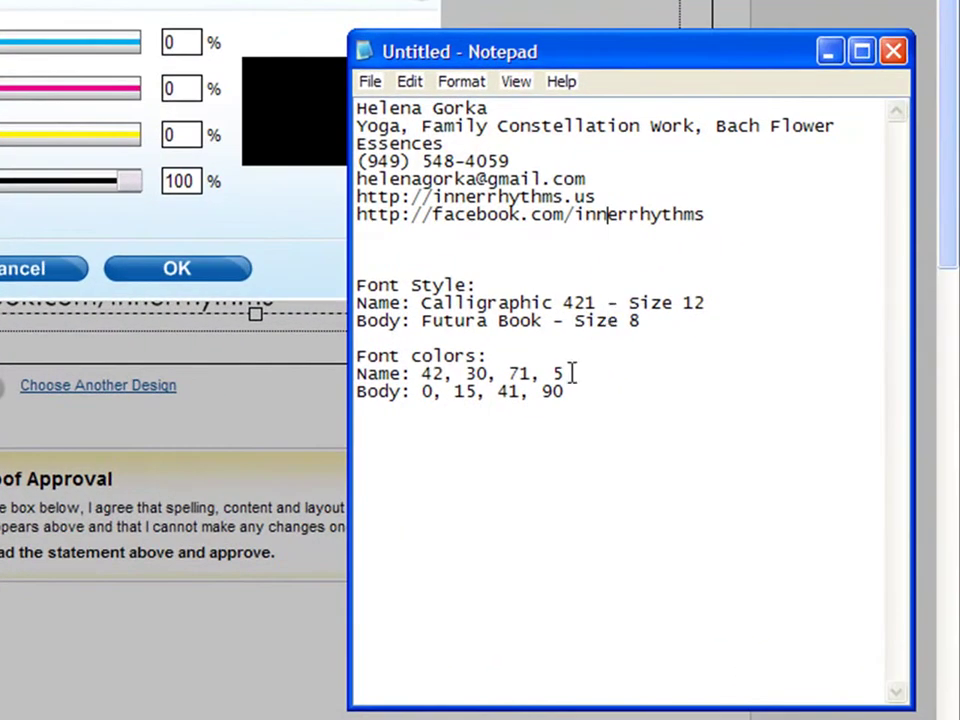
drag(359, 392, 583, 392)
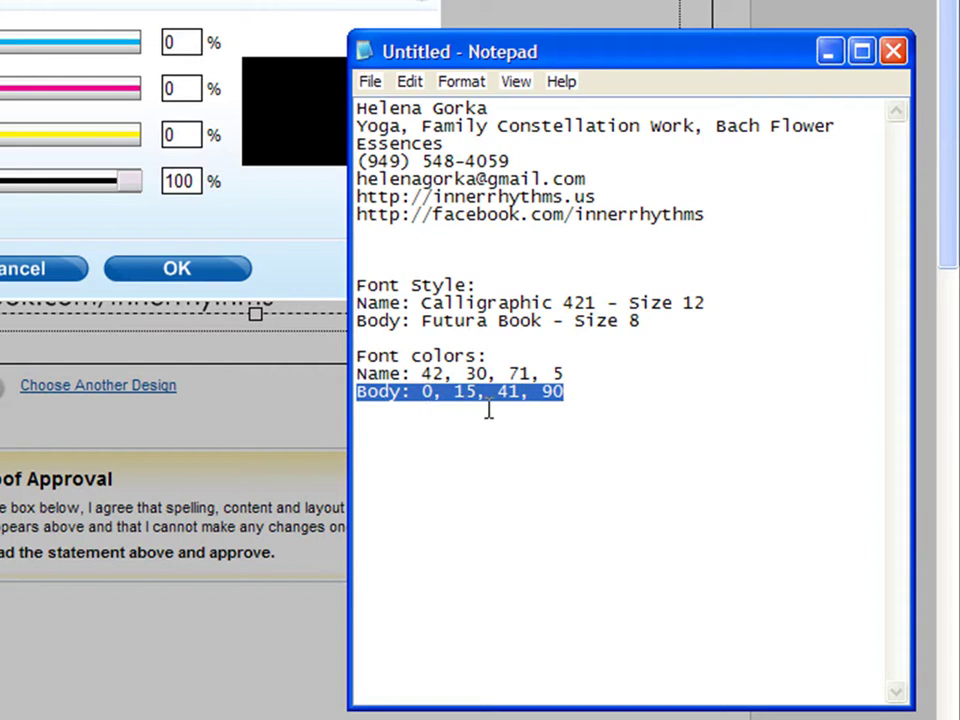
Step: Enter Magenta 15, Yellow 41 and Black 90 for the body text colour, keeping Cyan at 0
click(454, 392)
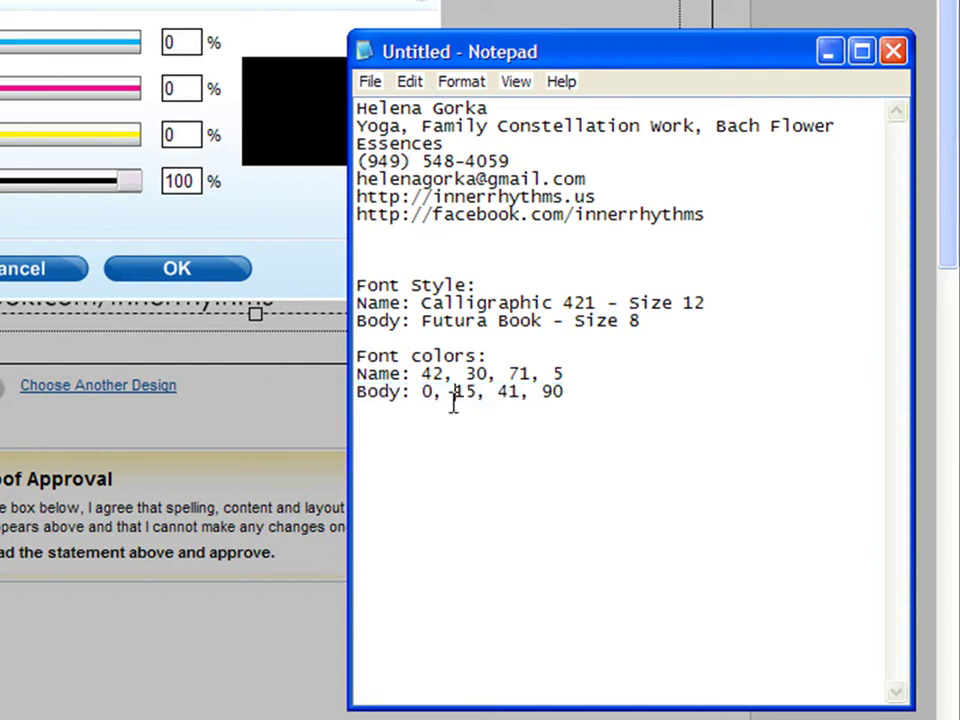
click(193, 90)
drag(193, 90, 150, 89)
text(15)
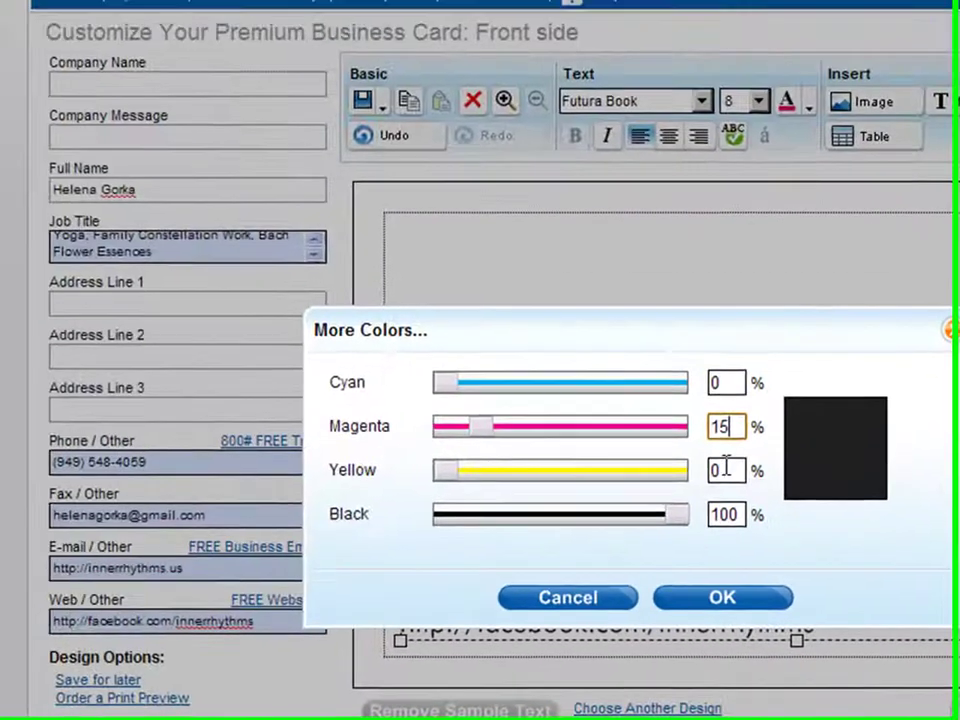
drag(724, 467, 706, 466)
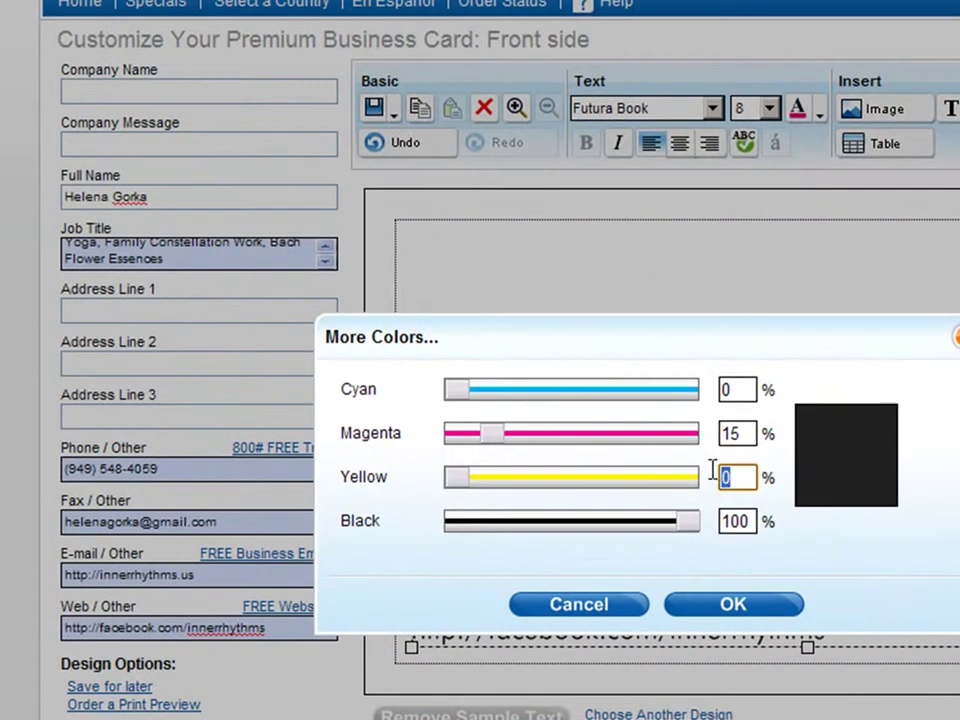
text(41)
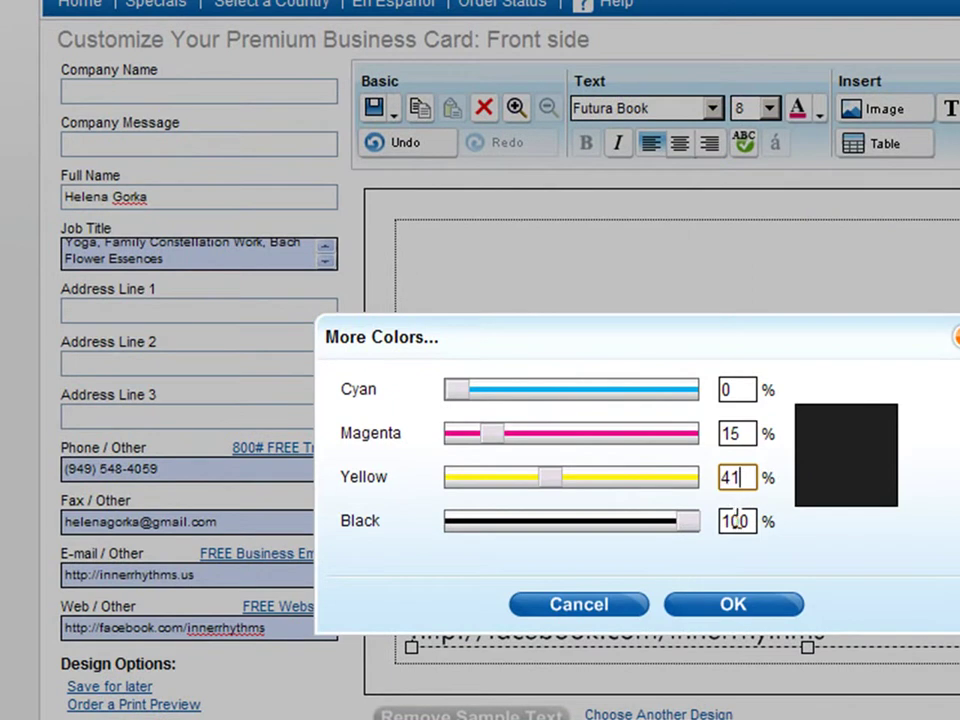
drag(731, 520, 700, 529)
text(90)
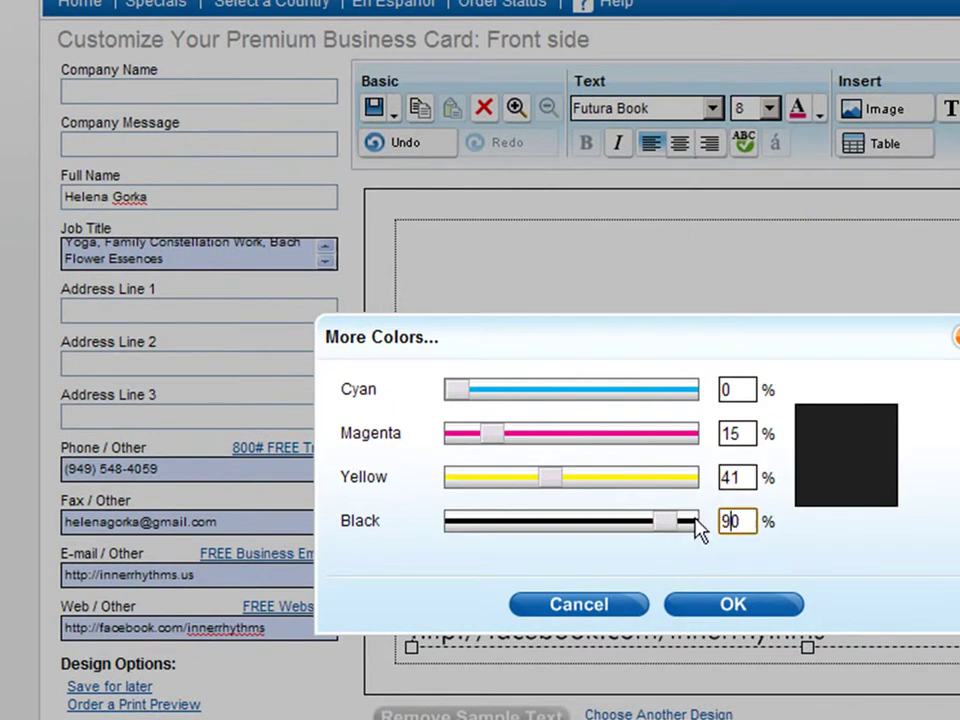
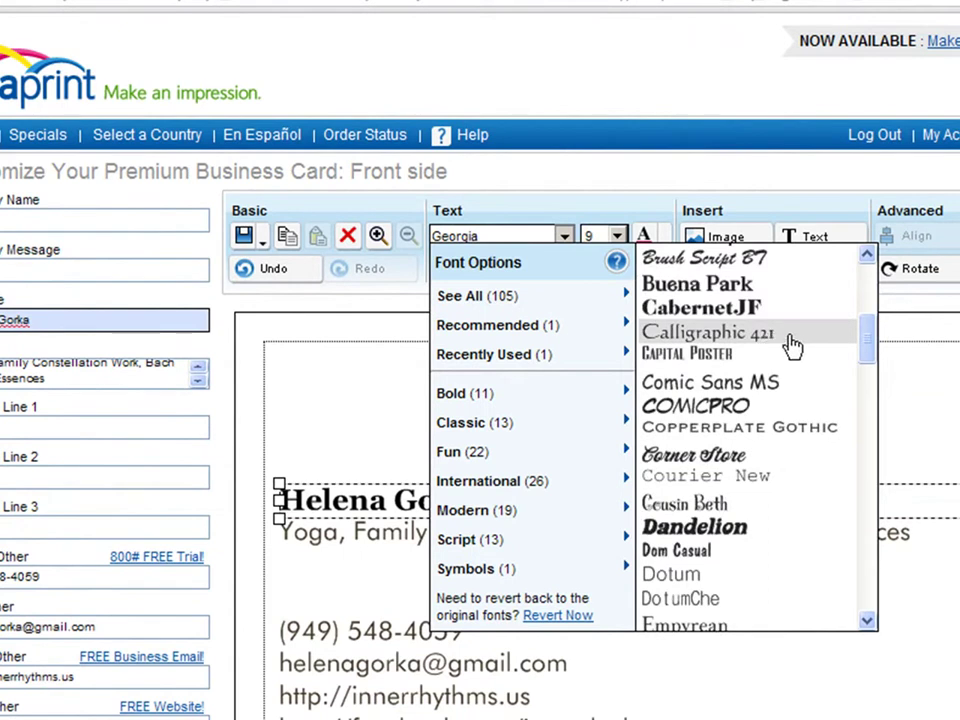
Step: Set the name text to the Calligraphic 421 font at size 12
click(795, 345)
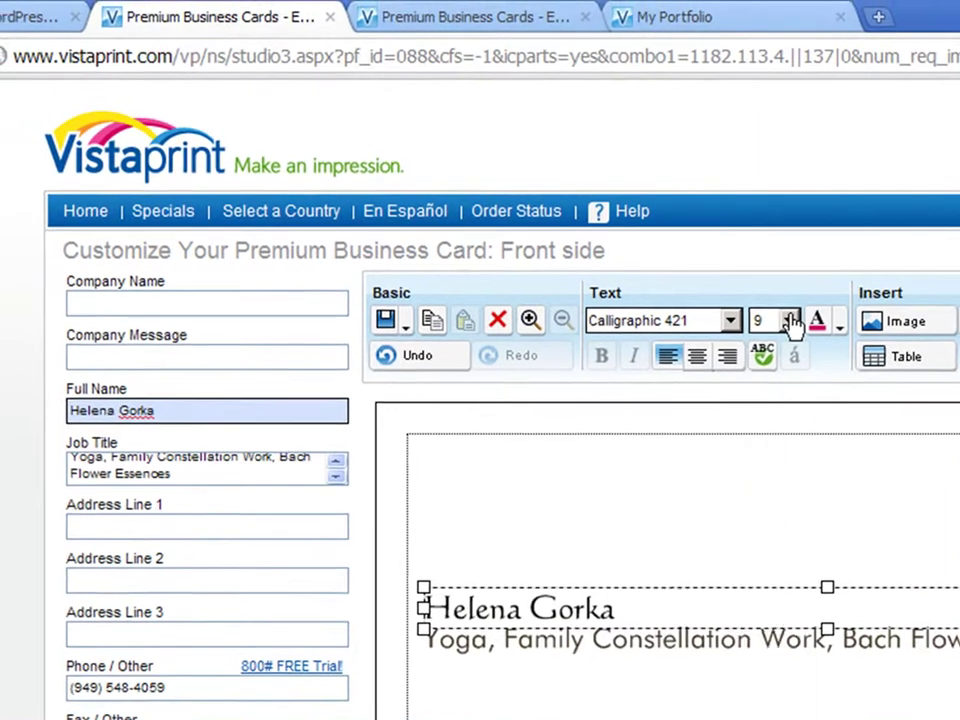
click(617, 236)
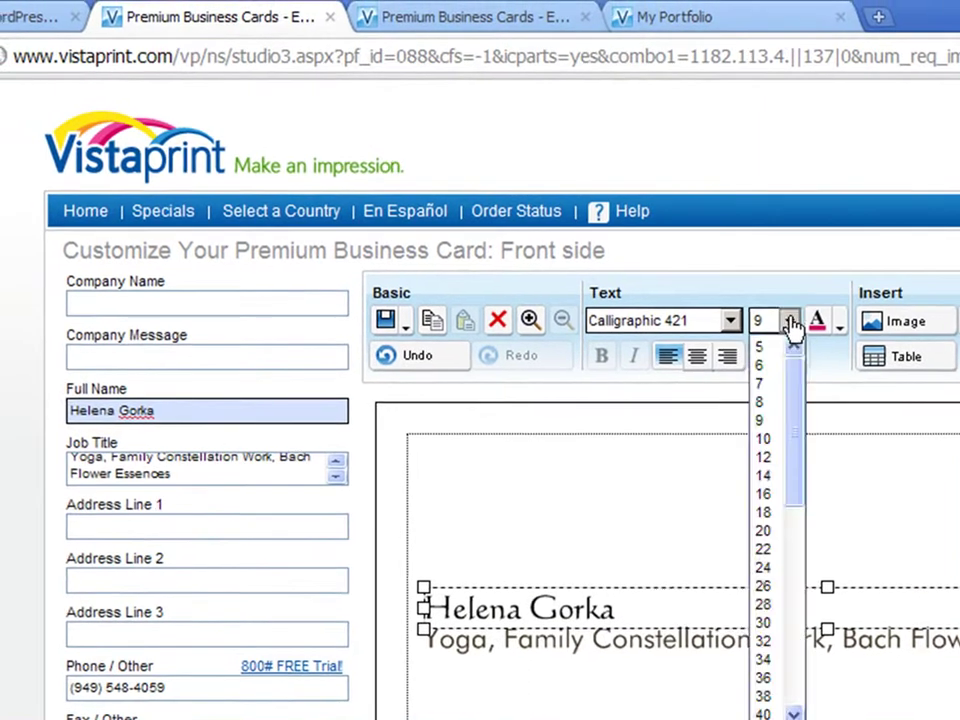
click(767, 458)
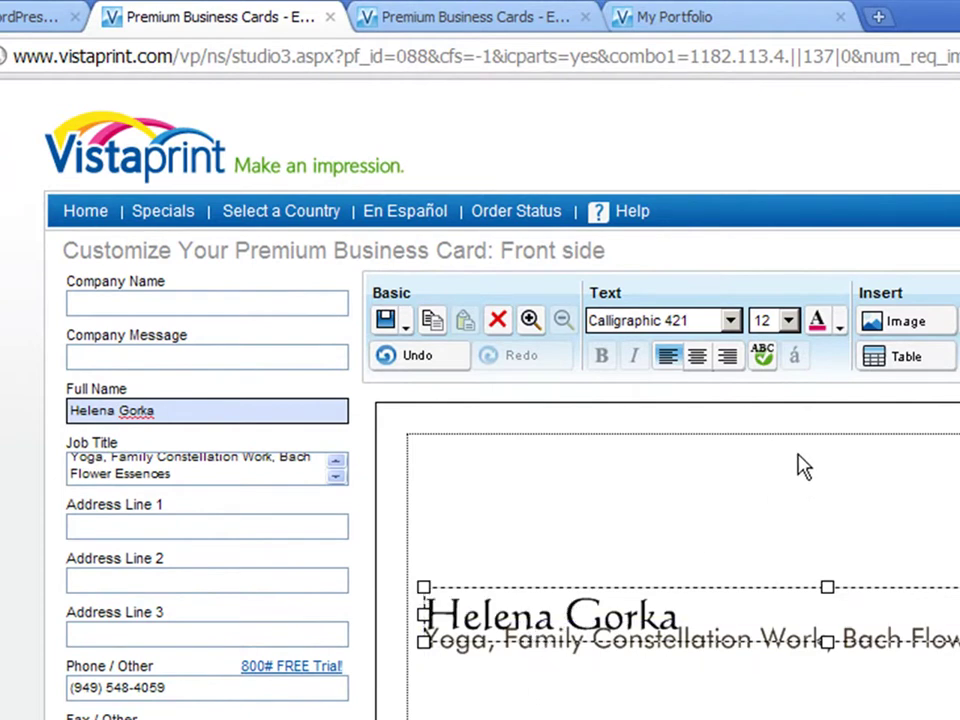
Step: Open the custom CMYK colour settings for the name and find its colour values in the notes
click(841, 323)
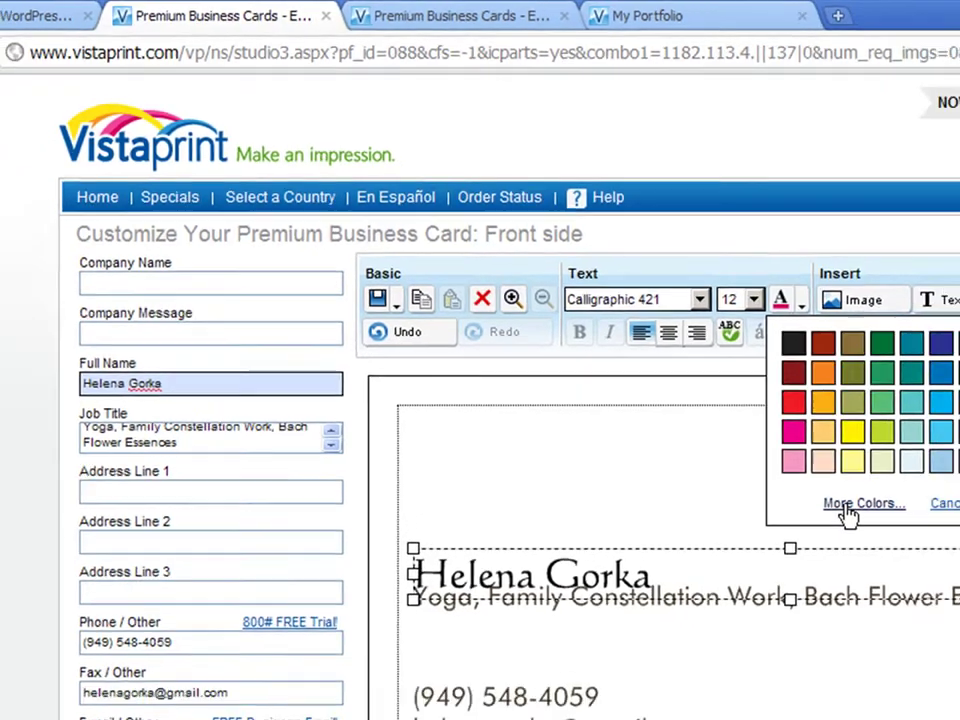
click(888, 545)
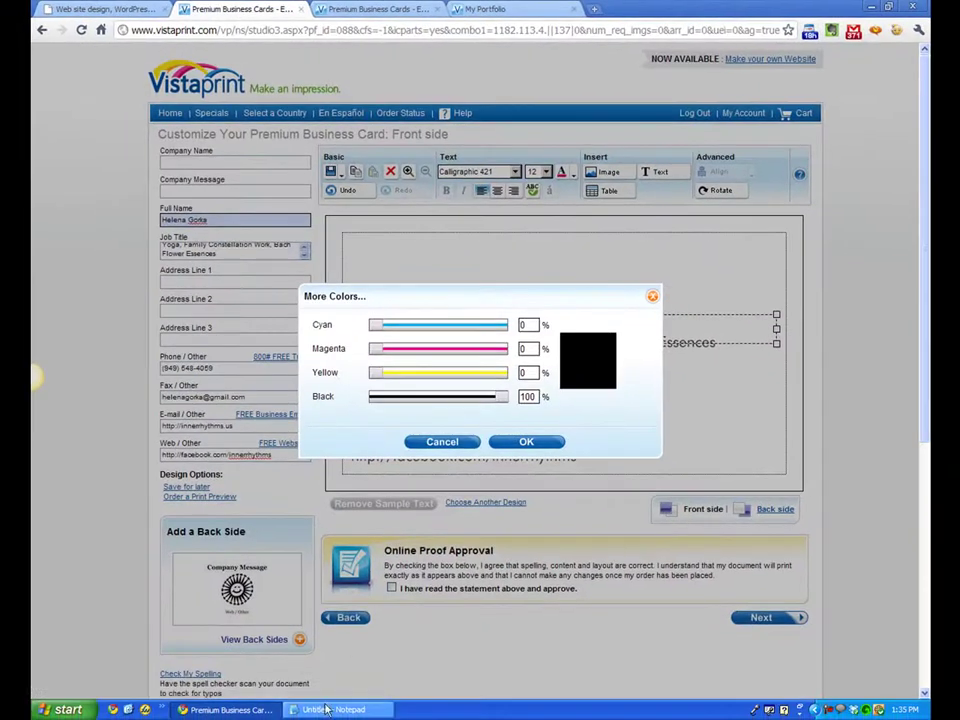
click(333, 709)
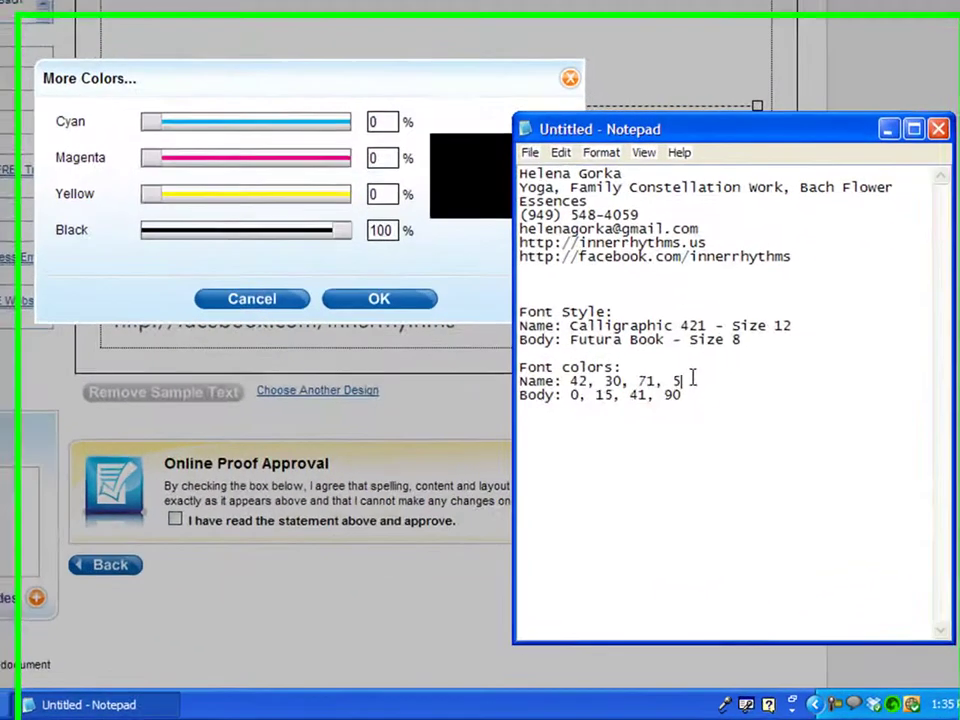
drag(692, 380, 521, 381)
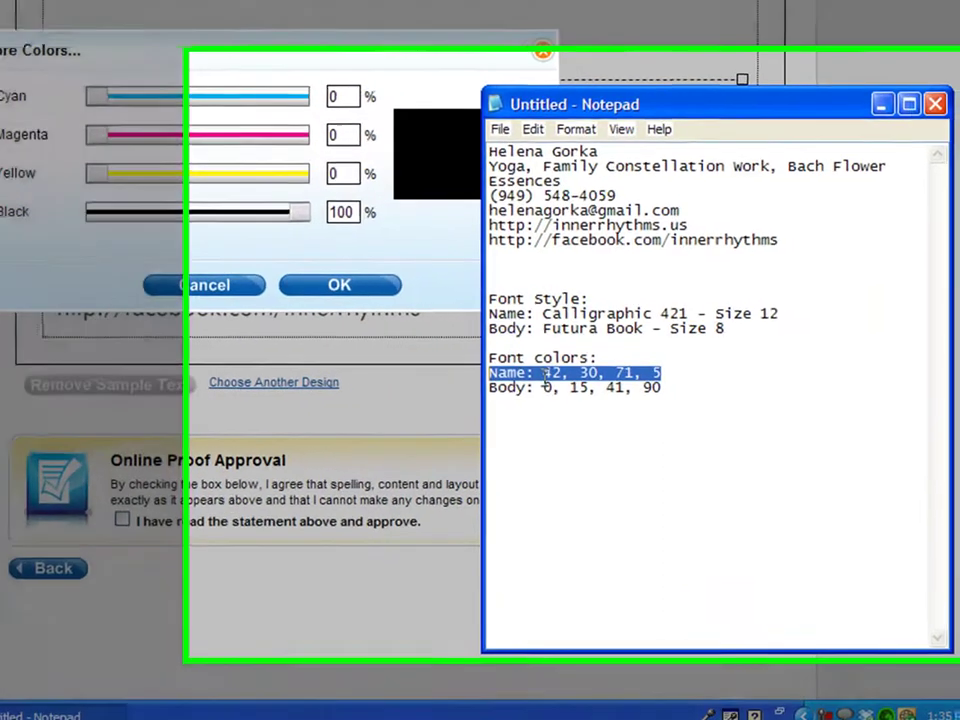
click(553, 371)
key(ctrl+Left)
key(ctrl+Left)
key(ctrl+Left)
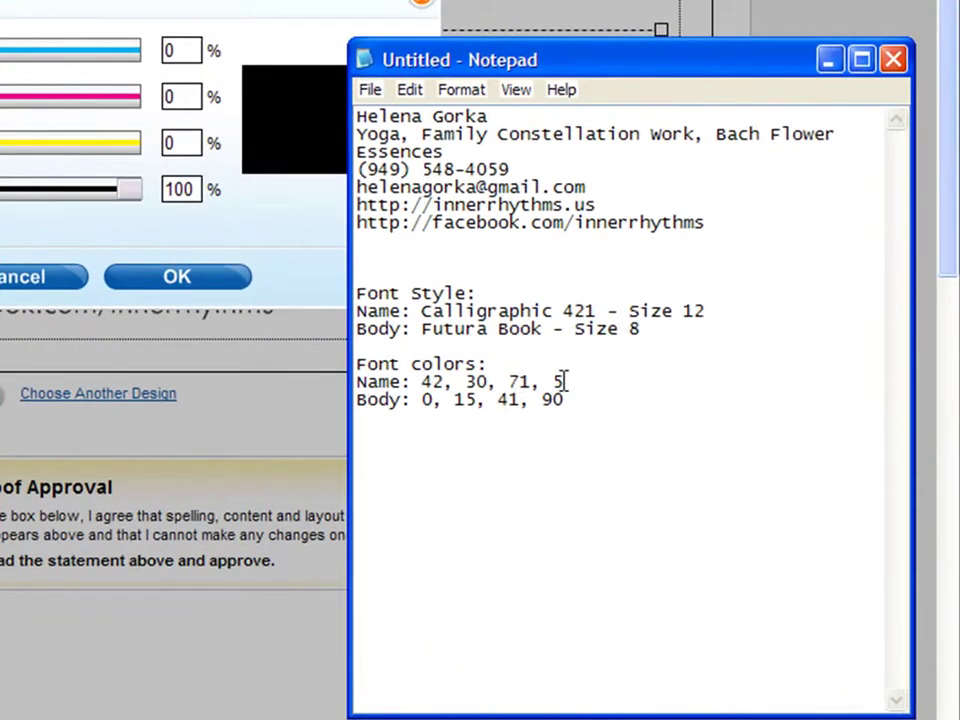
Step: Enter Cyan 42, Magenta 30, Yellow 71, Black 5 and apply the olive colour to the name
click(194, 57)
key(BackSpace)
text(42)
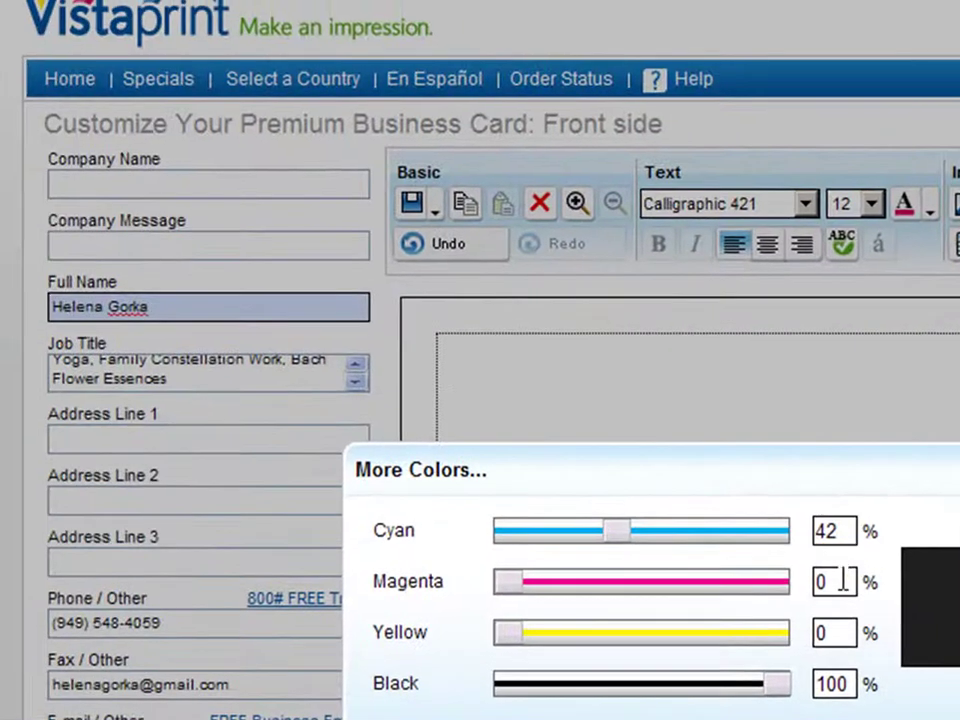
click(843, 580)
double_click(843, 580)
text(30)
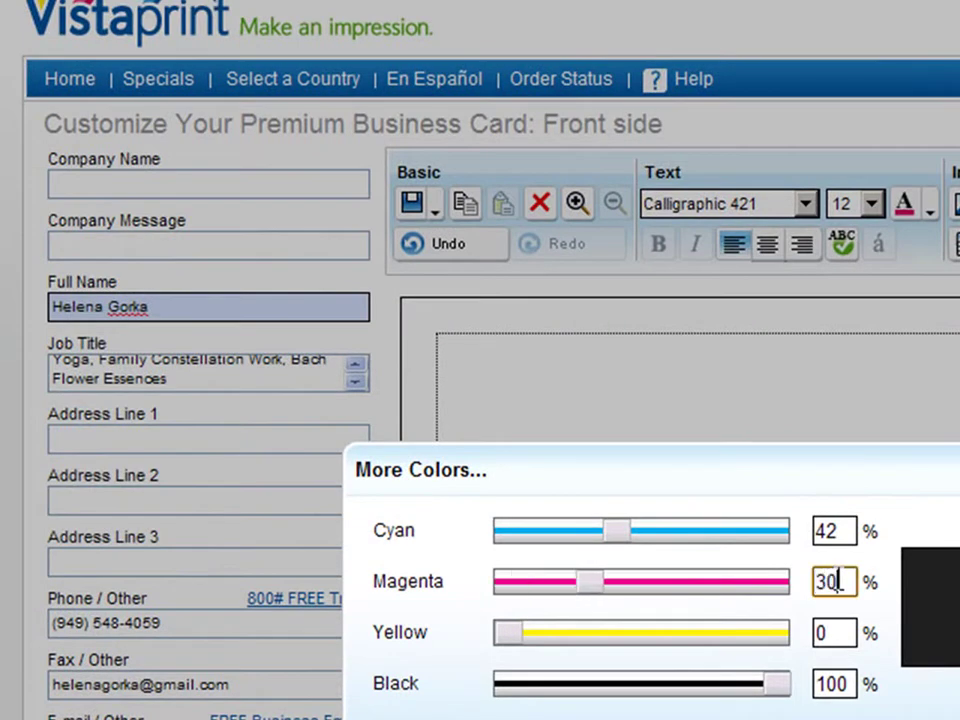
double_click(836, 632)
text(71)
key(Tab)
text(5)
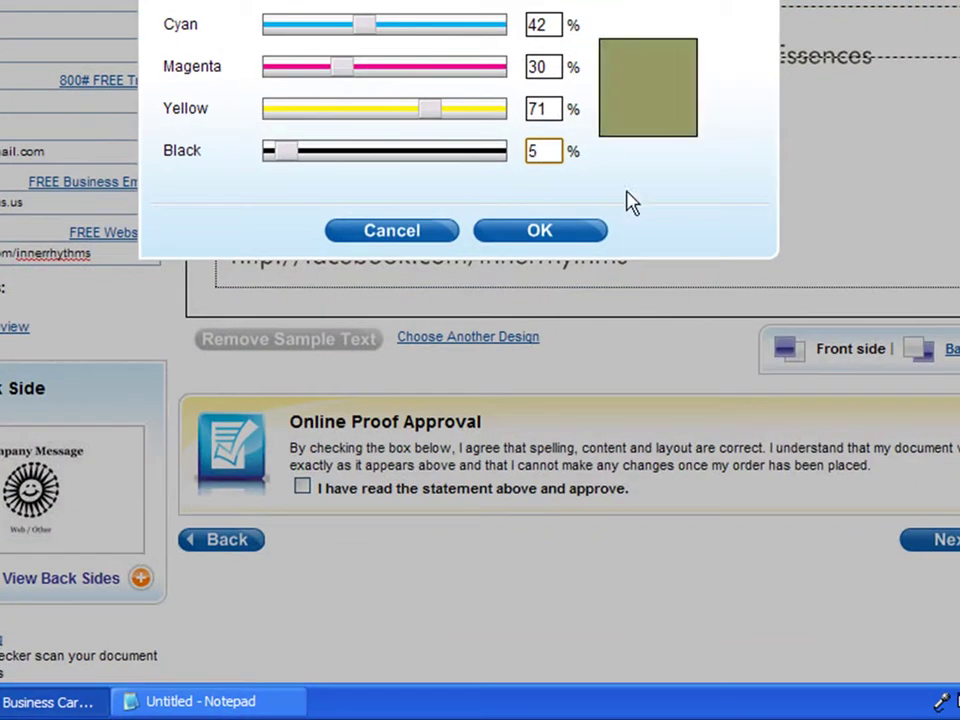
click(497, 707)
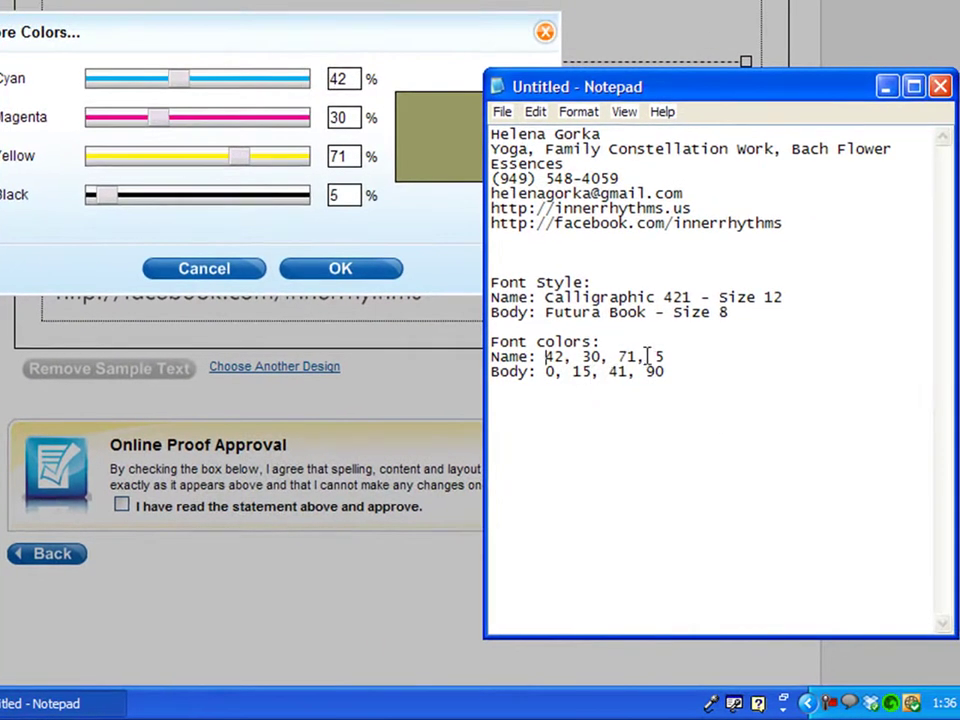
click(398, 243)
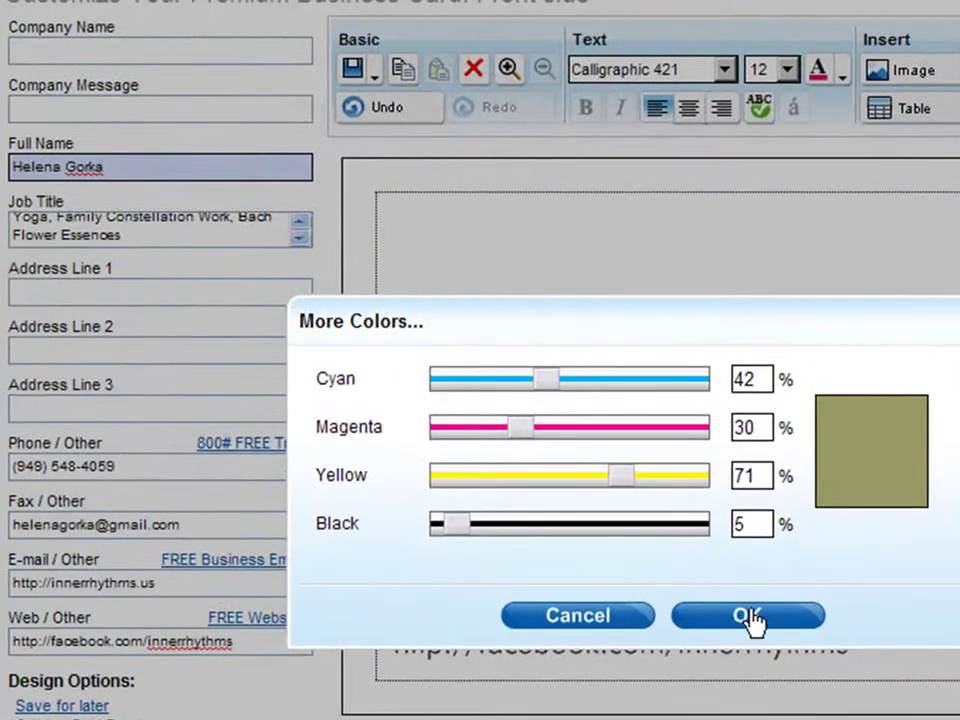
click(750, 617)
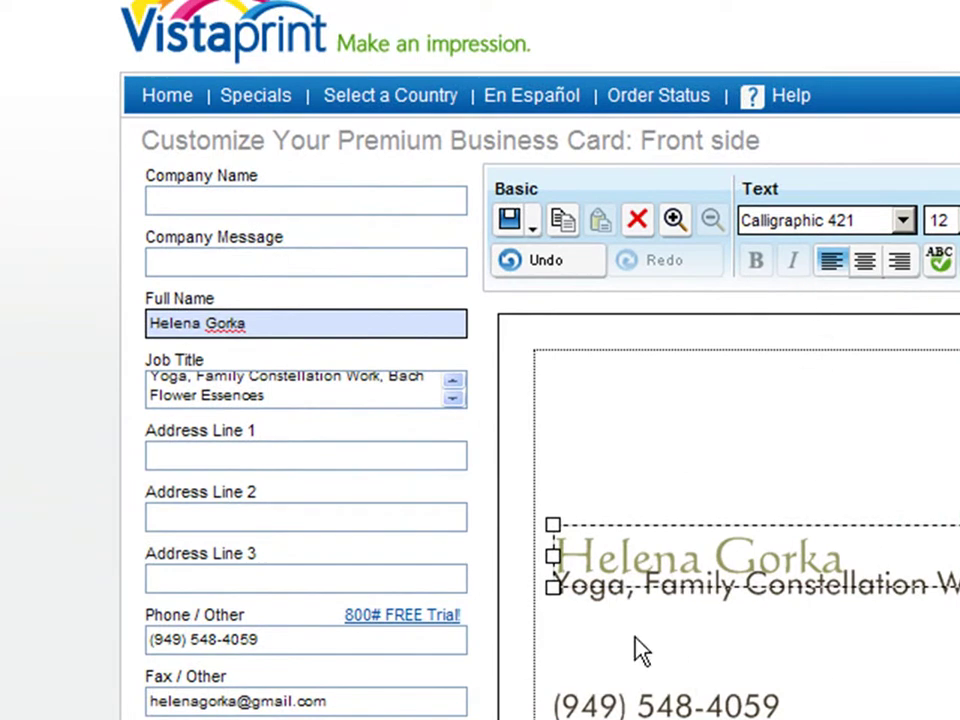
Step: Nudge the services tagline one step down so it sits just beneath the olive name
click(677, 640)
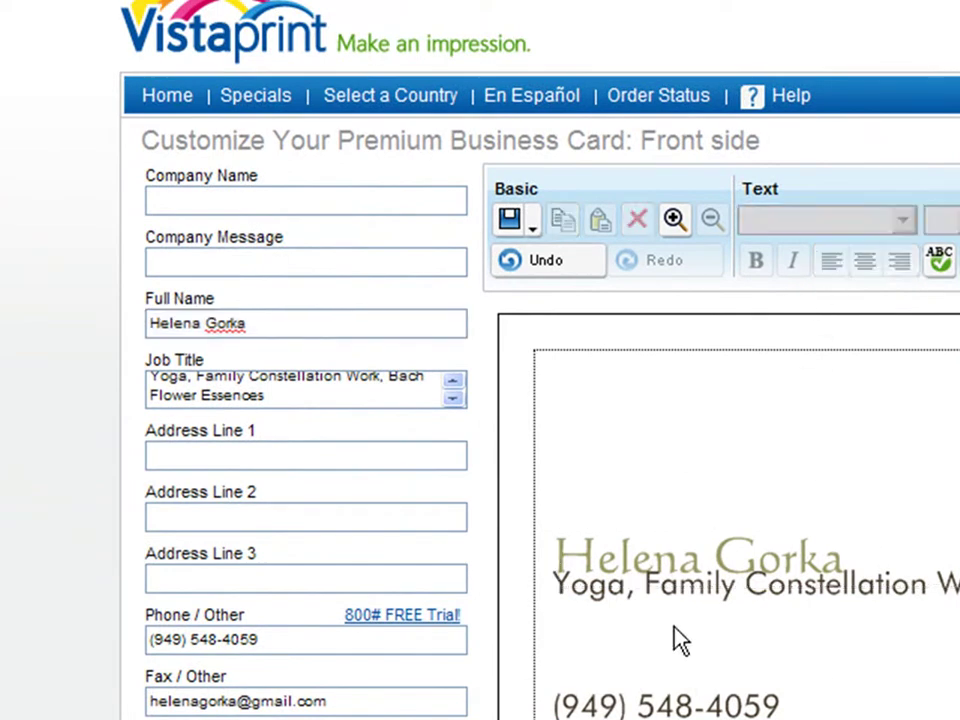
mouse_move(707, 595)
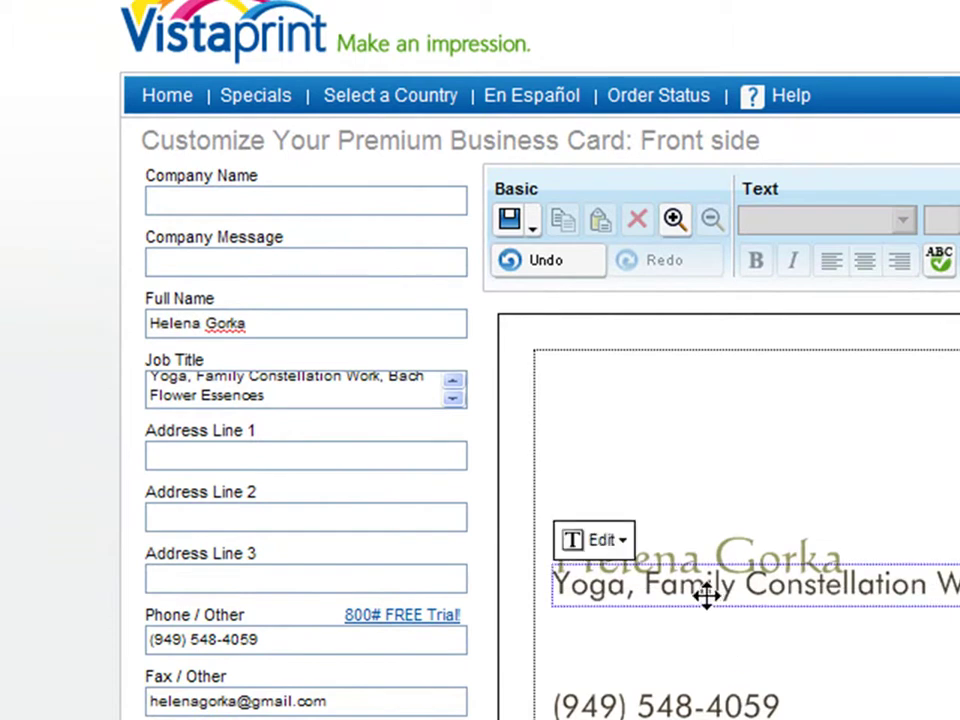
click(707, 595)
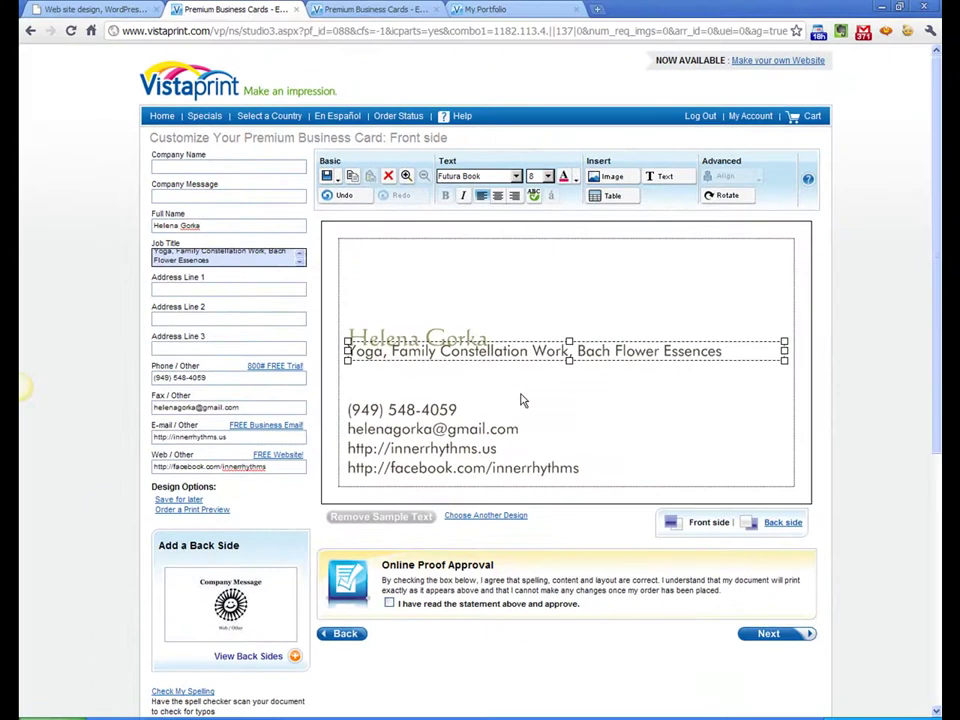
key(Down)
key(Down)
key(Down)
key(Down)
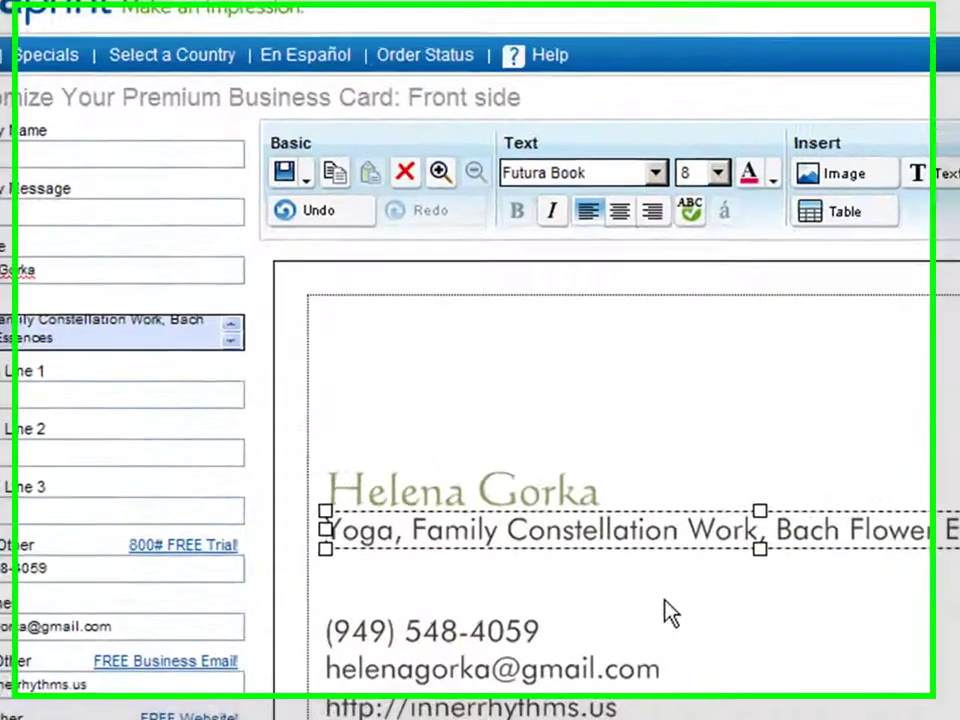
click(670, 612)
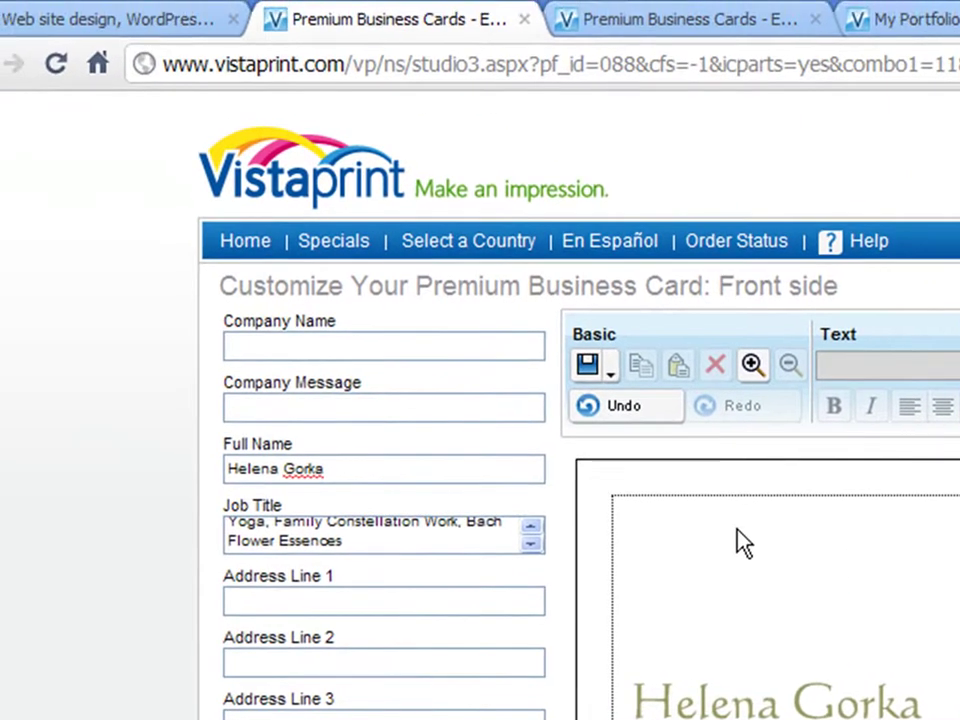
Step: Save the card design from the save dropdown and acknowledge the saved-successfully message
click(600, 372)
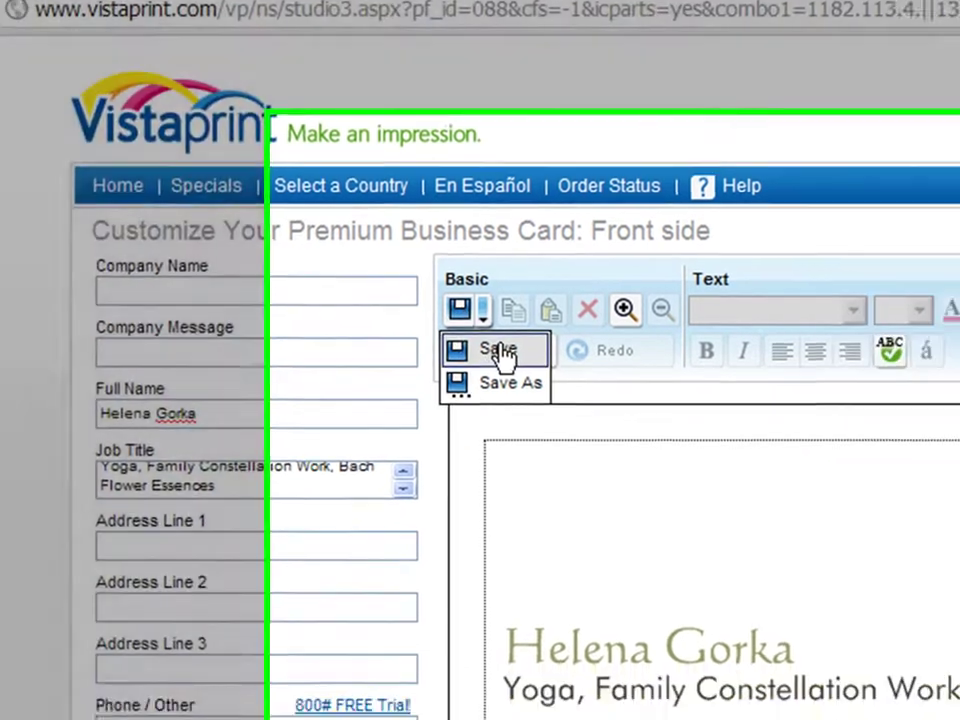
click(500, 352)
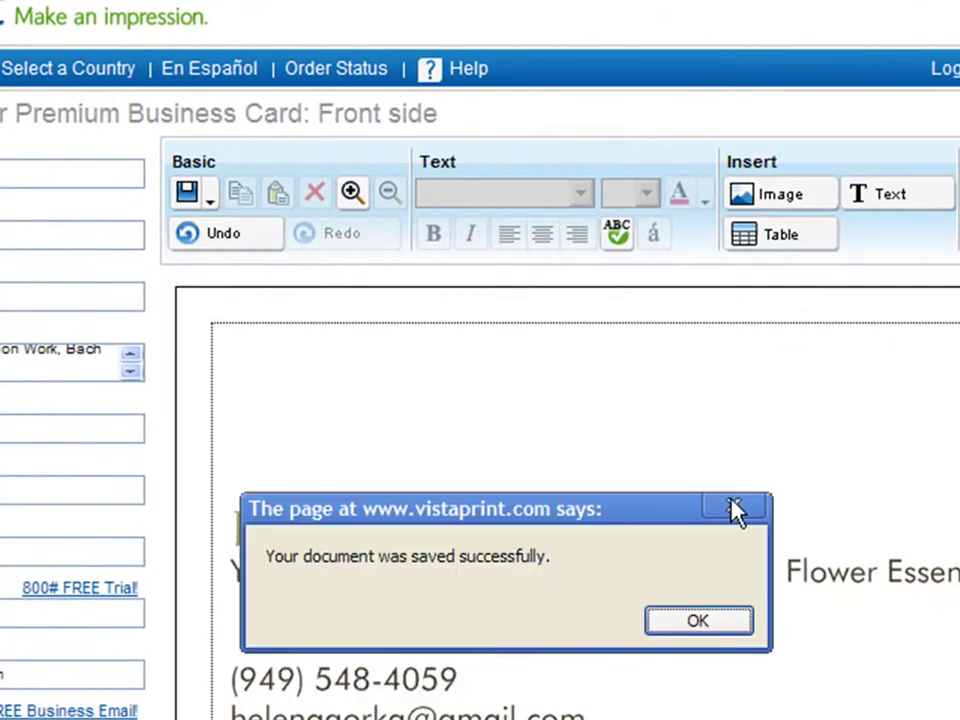
click(697, 622)
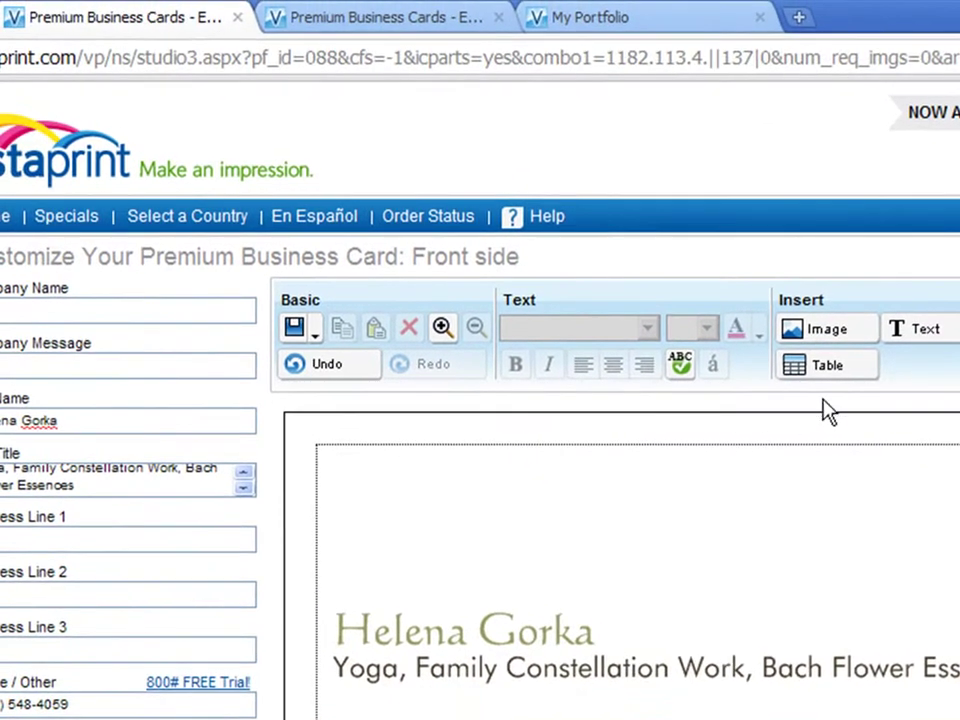
Step: Upload bizcard_logo1.jpg from the computer, browsing the files as thumbnails
click(836, 326)
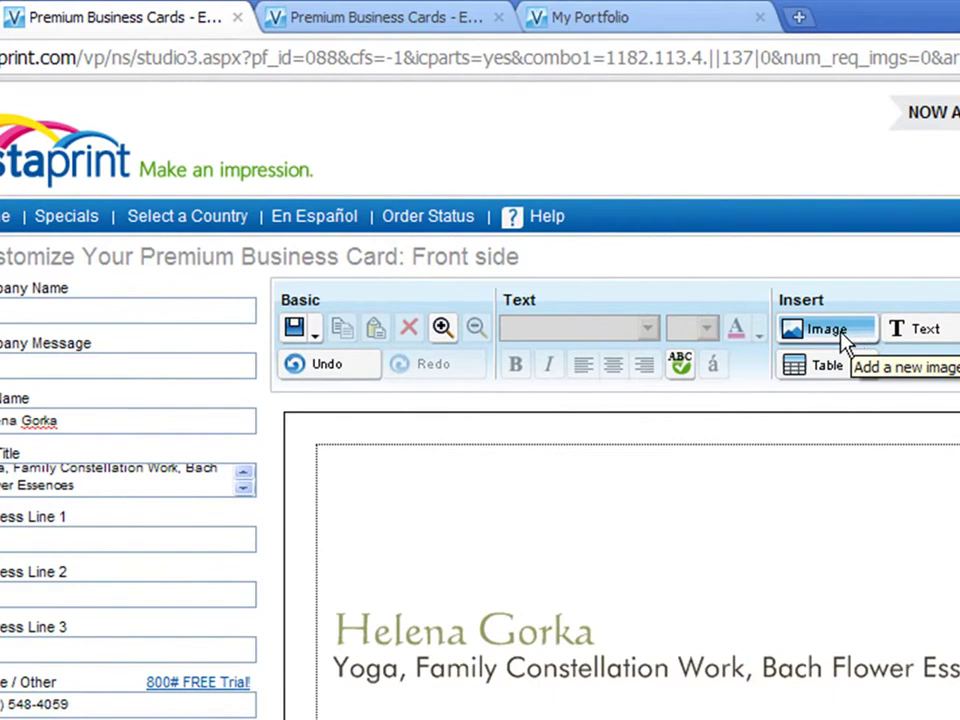
click(842, 337)
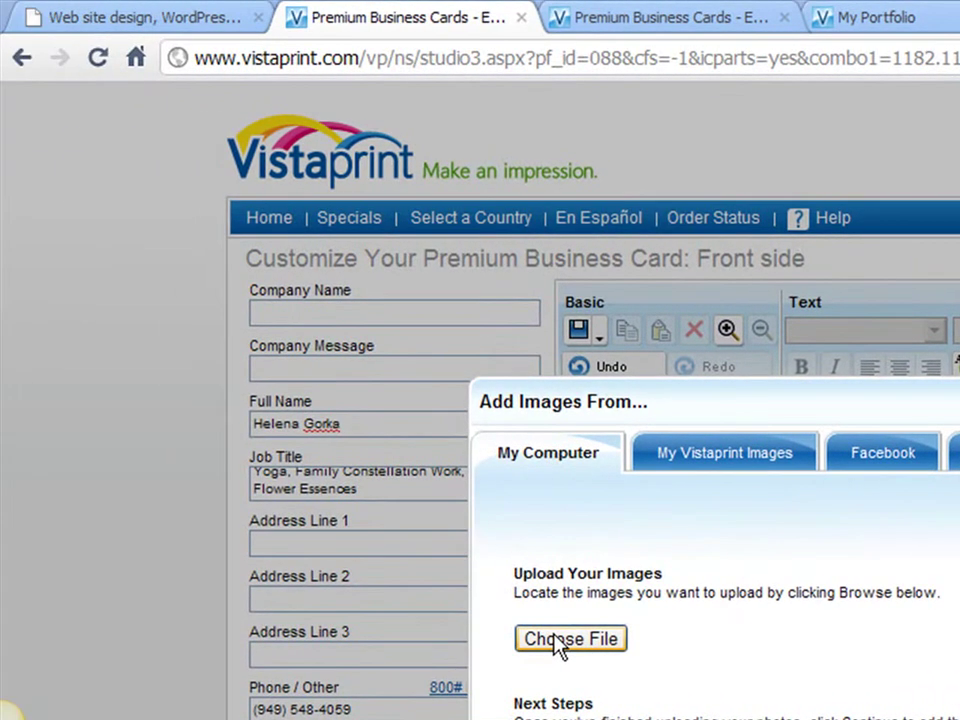
click(562, 641)
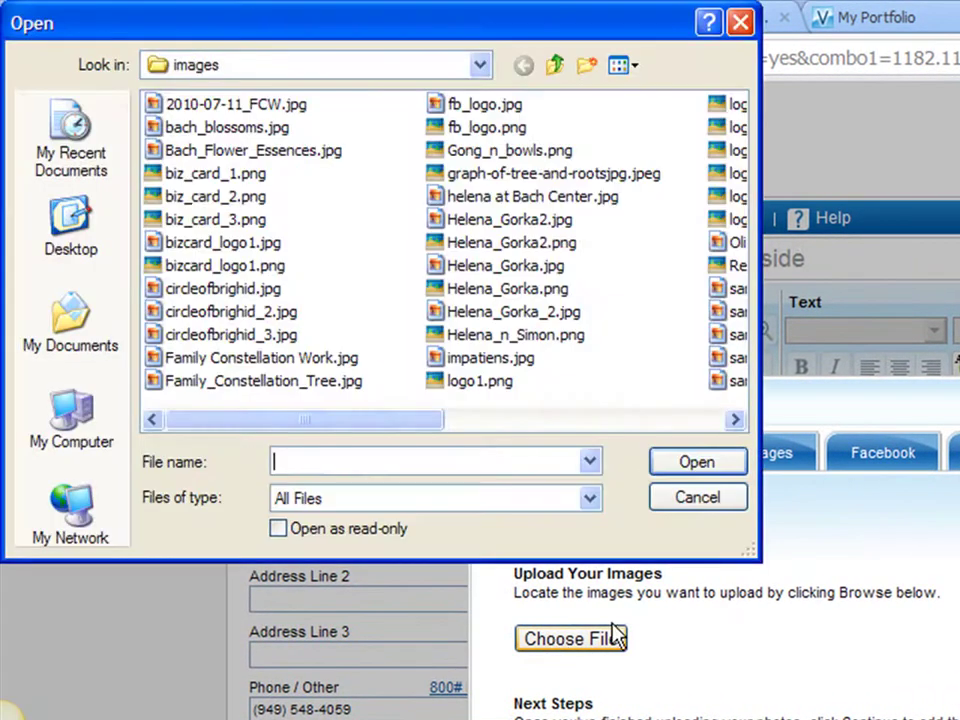
click(624, 66)
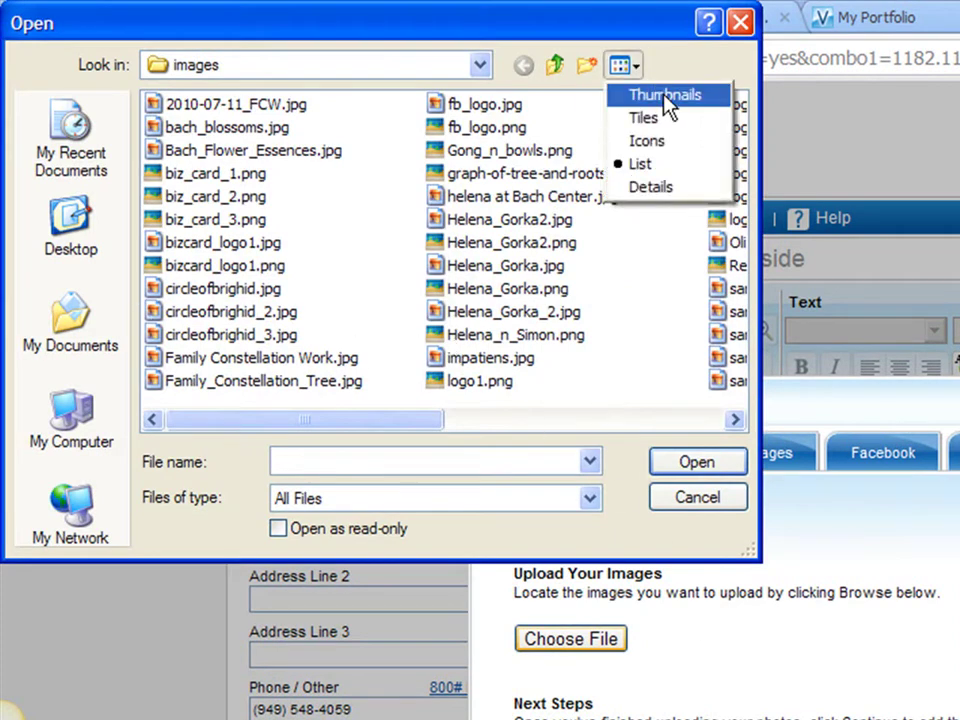
click(667, 98)
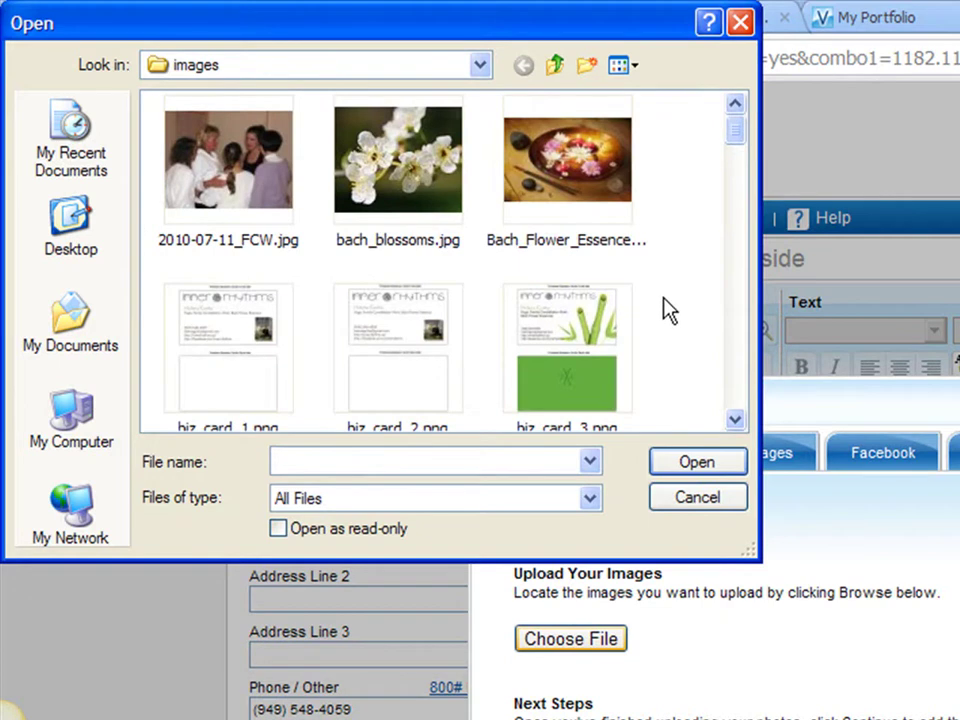
scroll(669, 311, down, 2)
scroll(669, 311, down, 2)
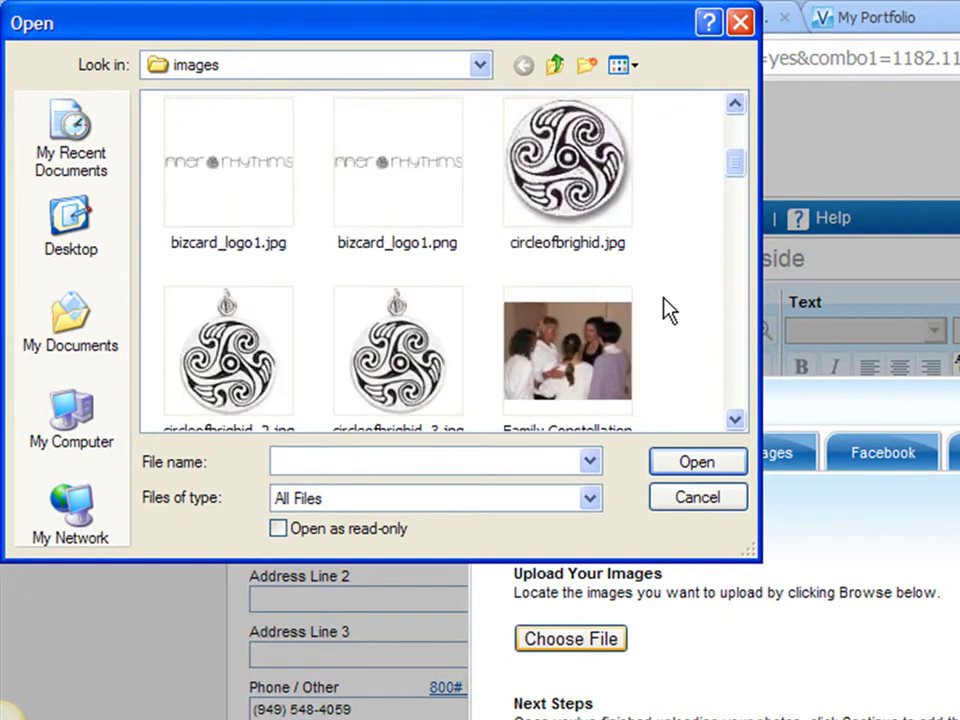
double_click(241, 163)
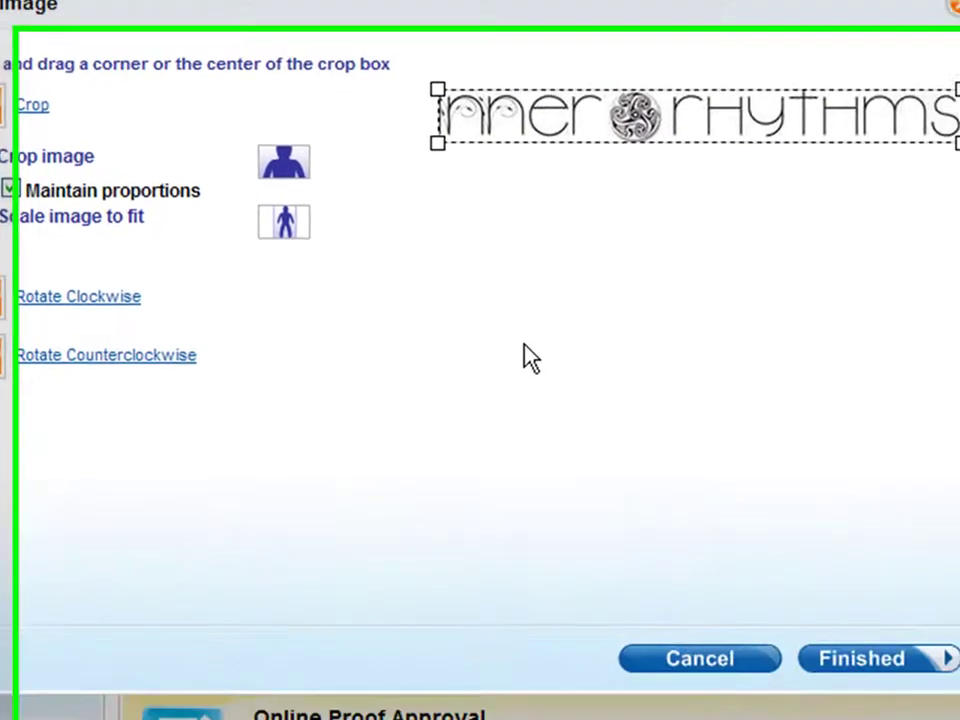
Step: Accept the crop, move the logo to the card's top and stretch it nearly full width
click(866, 624)
click(553, 274)
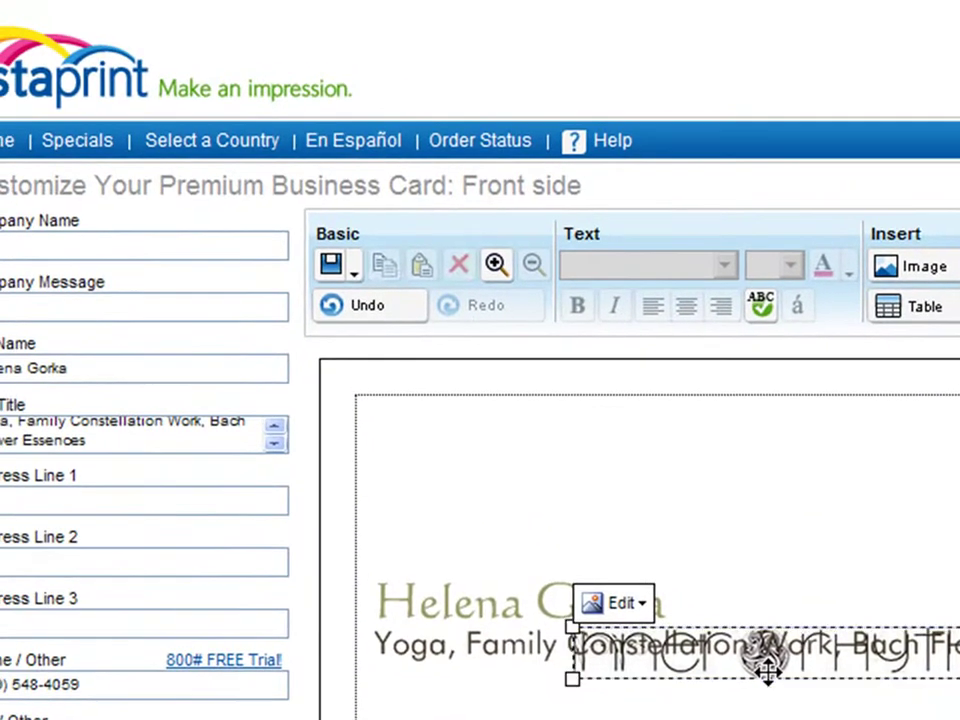
drag(718, 576, 530, 366)
drag(578, 452, 561, 446)
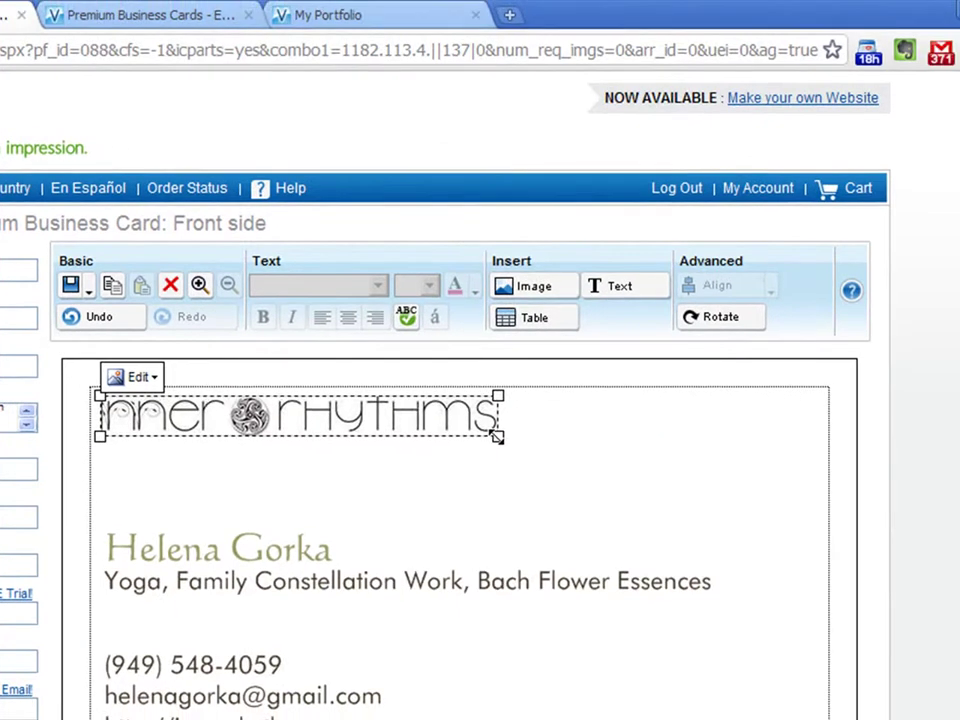
drag(497, 437, 817, 500)
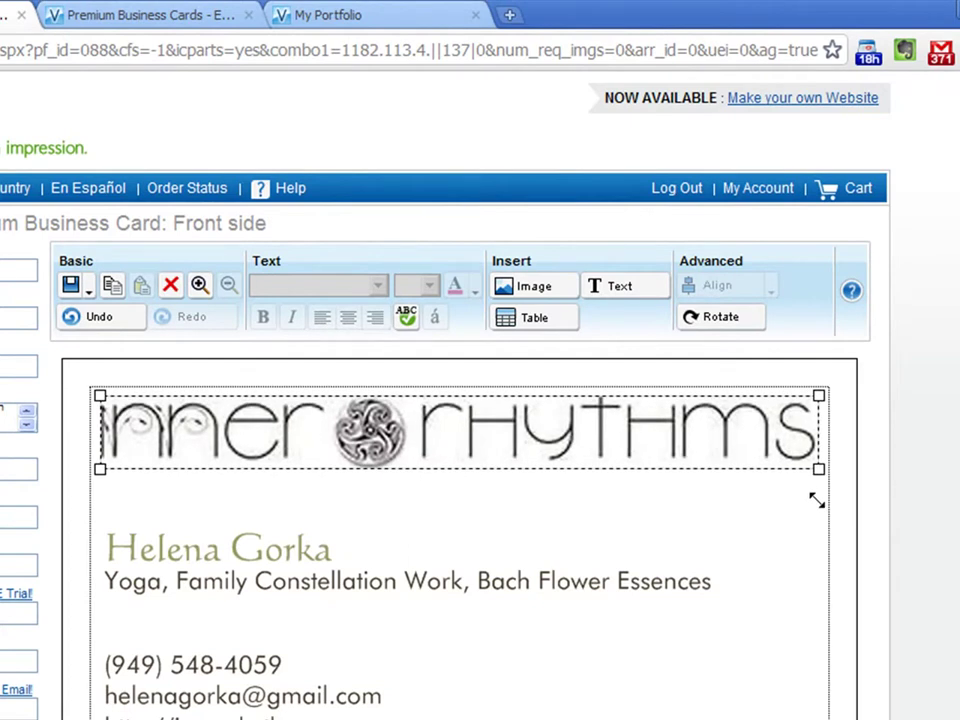
drag(817, 500, 818, 510)
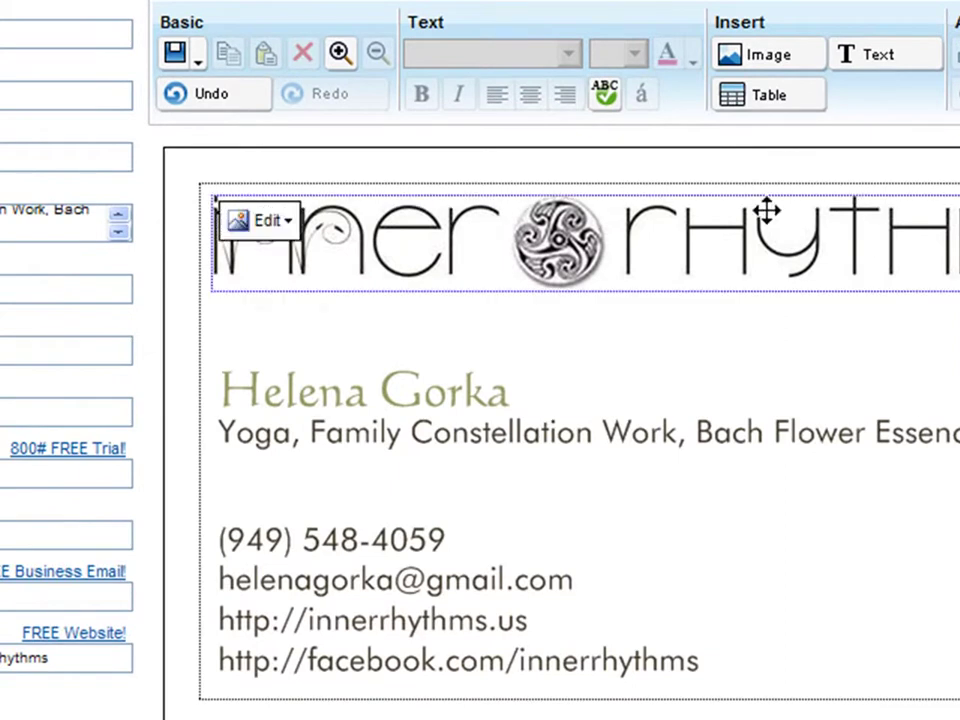
Step: Upload the portrait photo from the images folder in thumbnail view and accept its crop
click(765, 57)
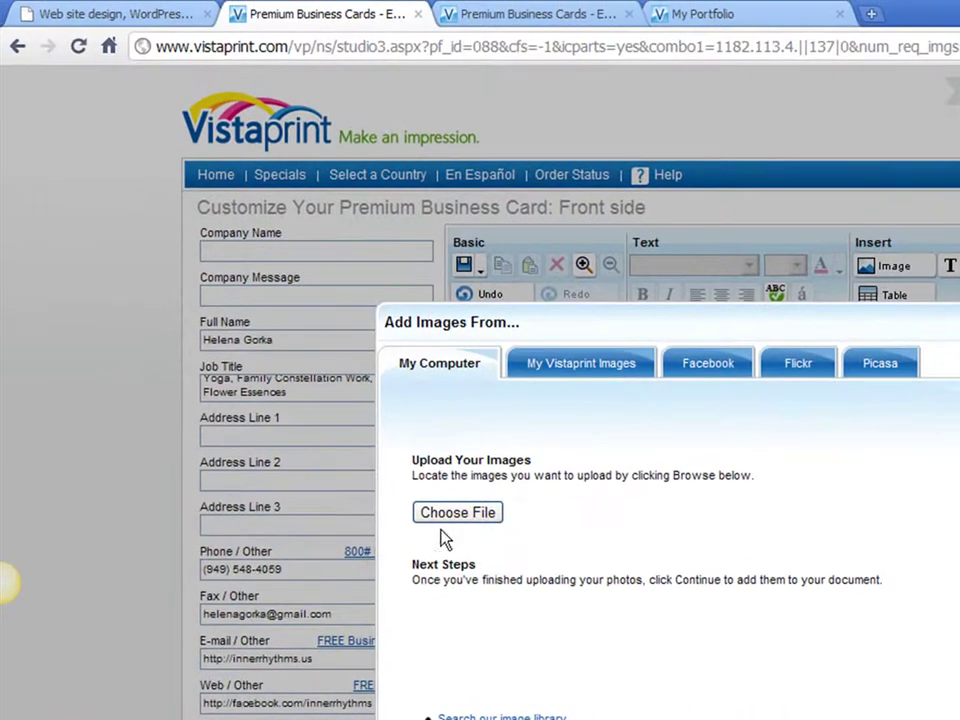
click(437, 518)
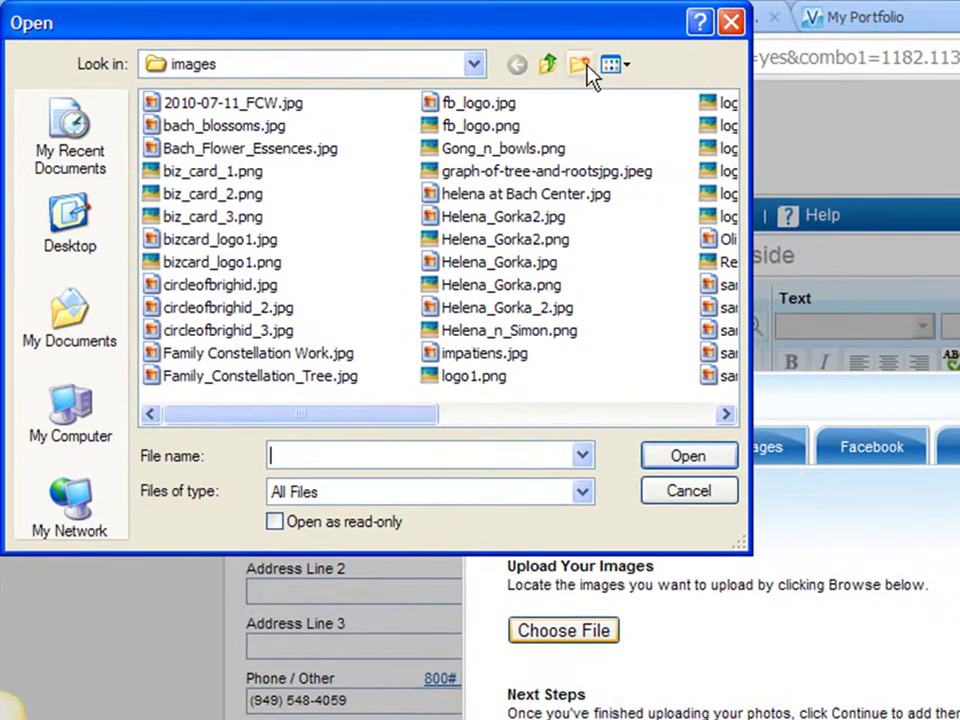
click(612, 65)
click(652, 94)
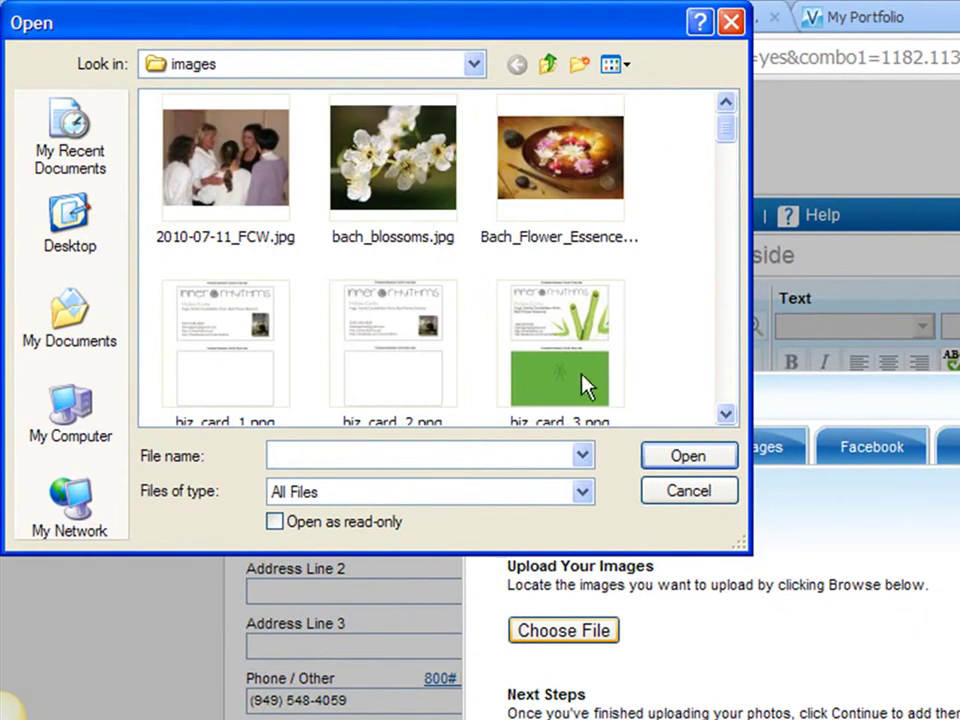
scroll(692, 325, down, 5)
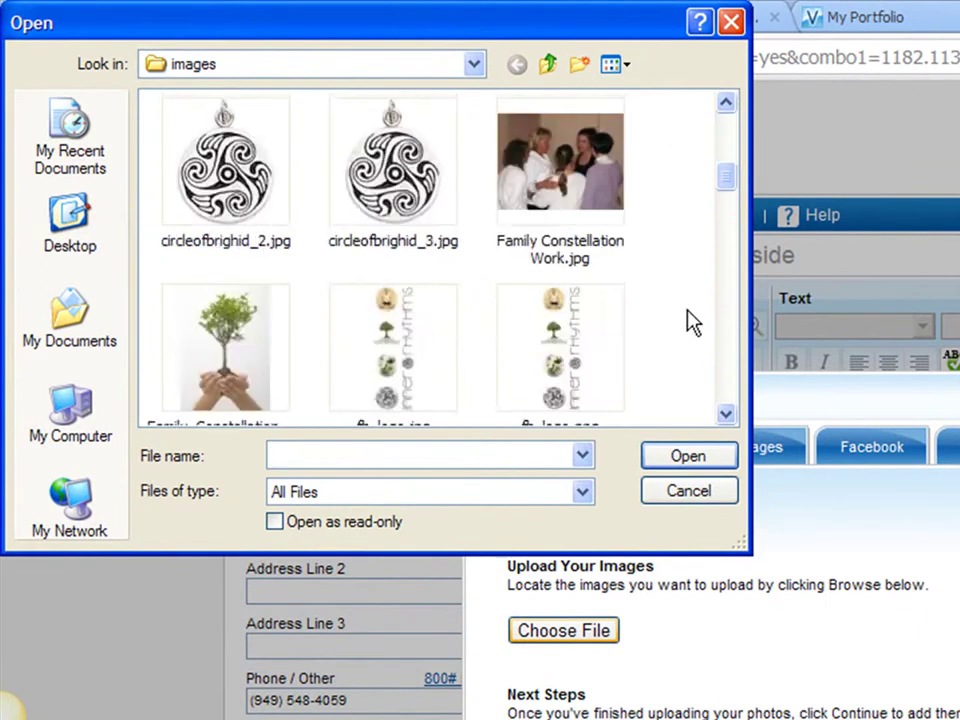
scroll(692, 325, down, 5)
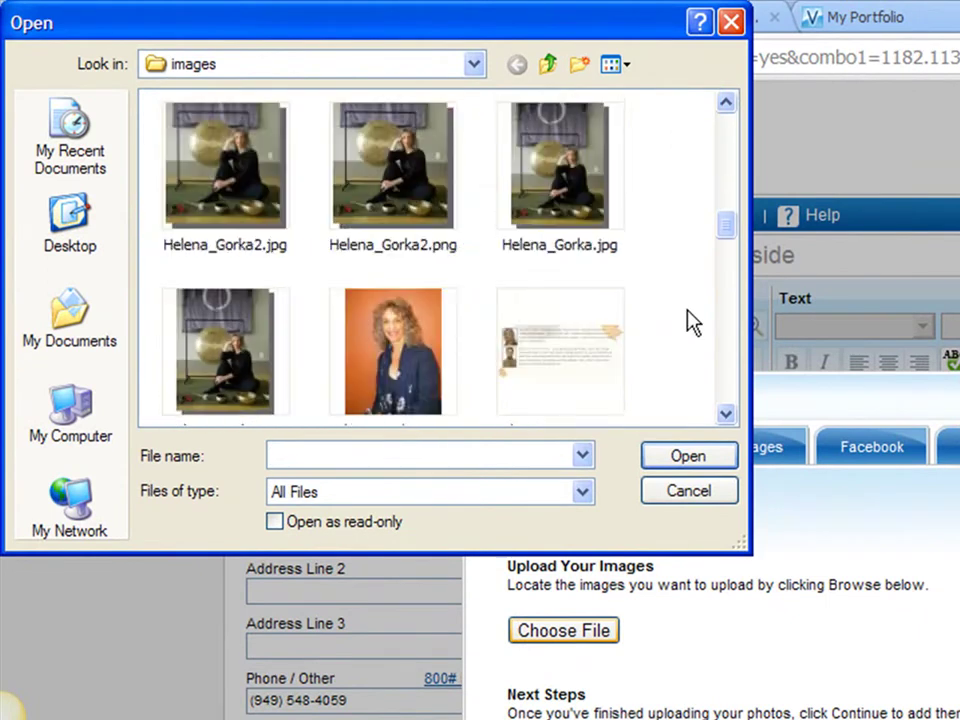
double_click(230, 208)
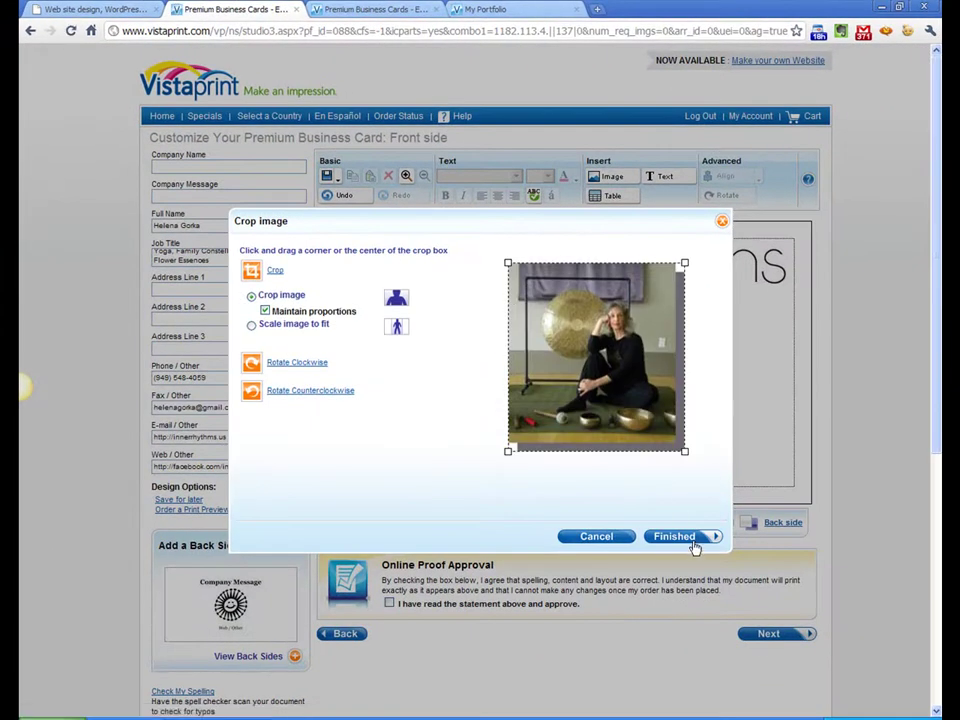
click(688, 544)
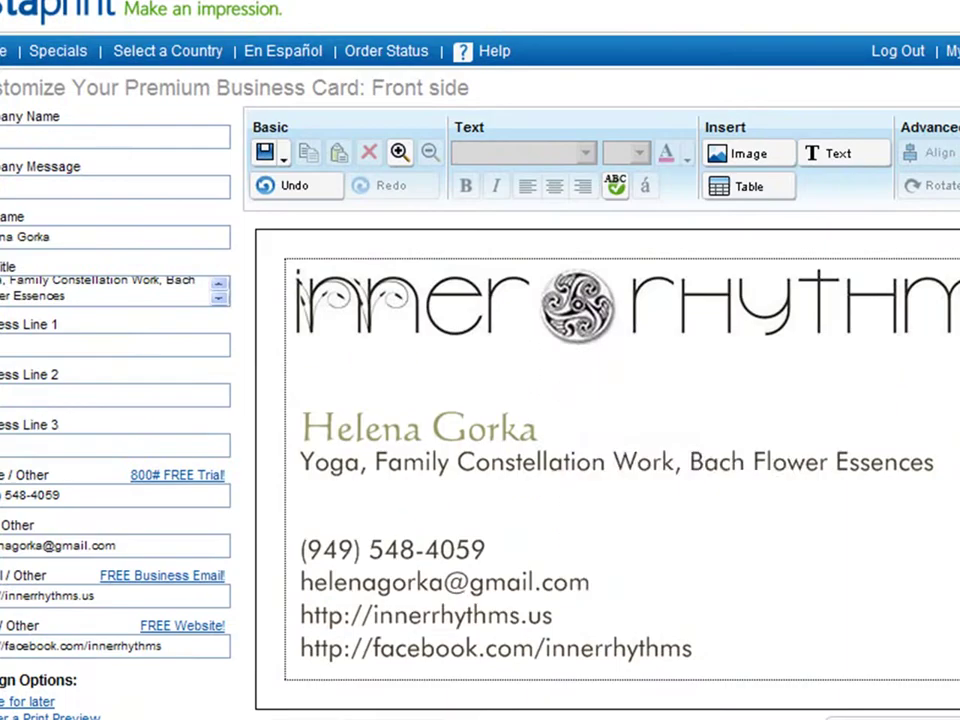
Step: Move the portrait photo to the card's right edge and shrink it into the lower-right corner
mouse_move(607, 390)
drag(658, 386, 920, 469)
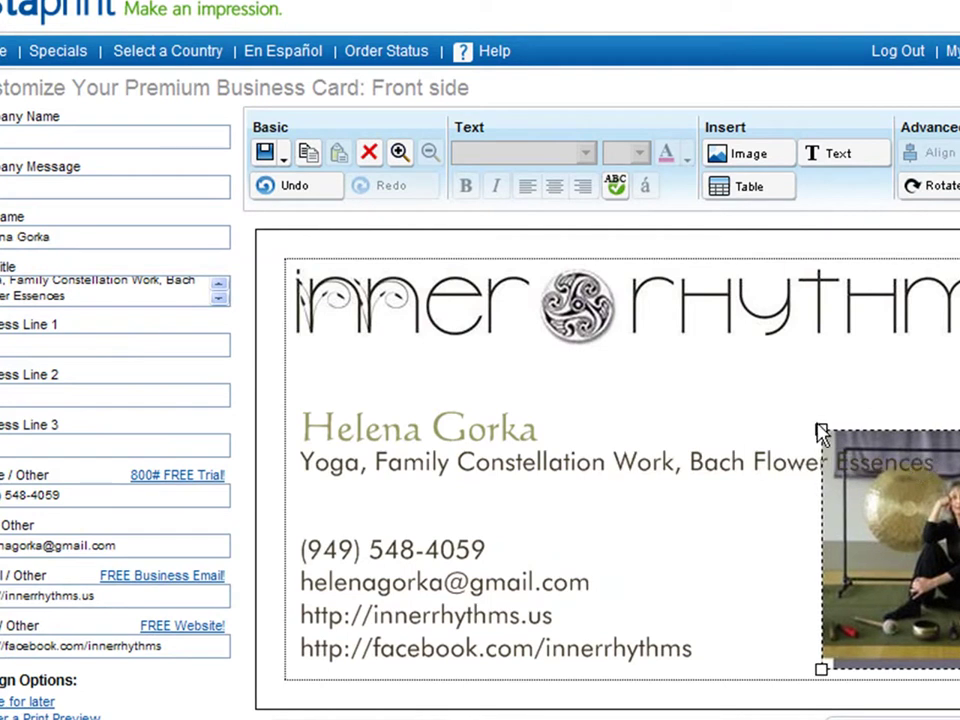
mouse_move(818, 428)
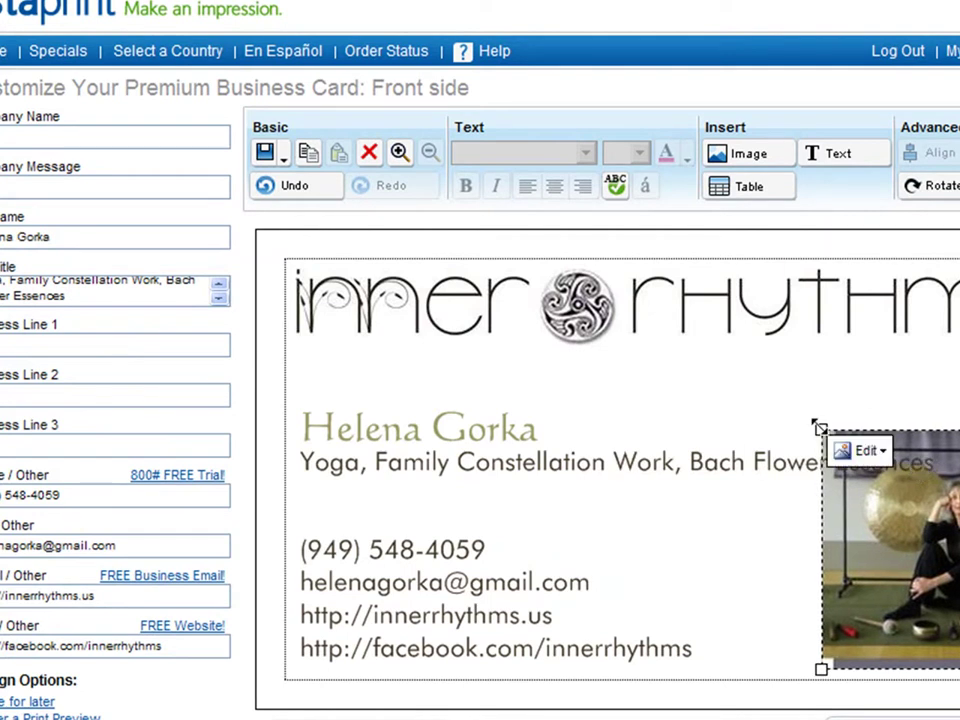
drag(818, 428, 875, 486)
click(778, 557)
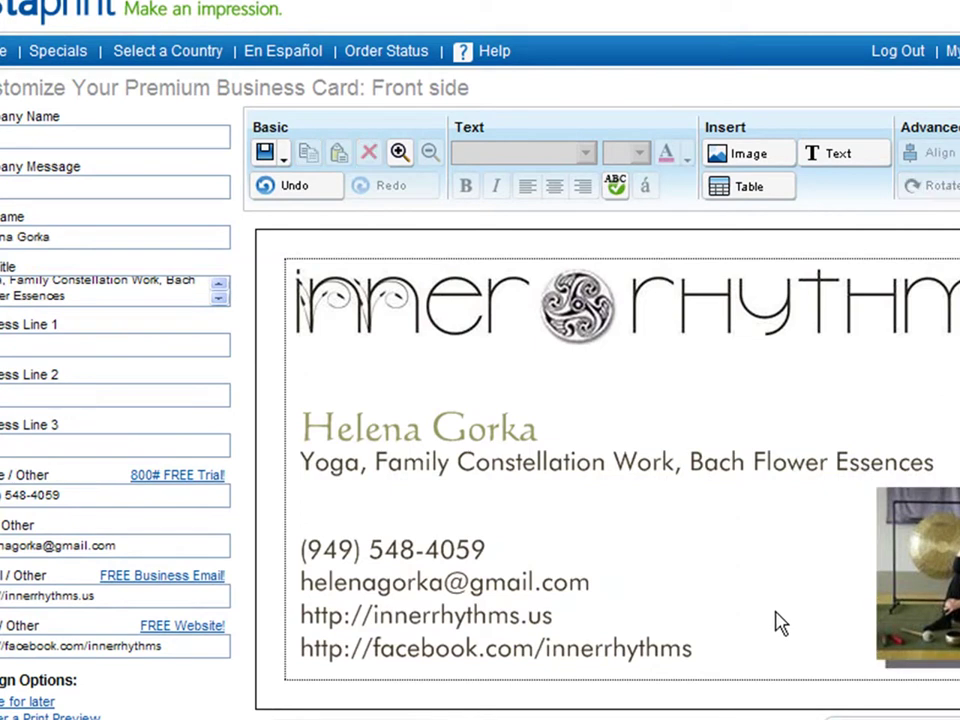
Step: Save the finished card front via the Basic toolbar's Save option and dismiss the confirmation
click(265, 155)
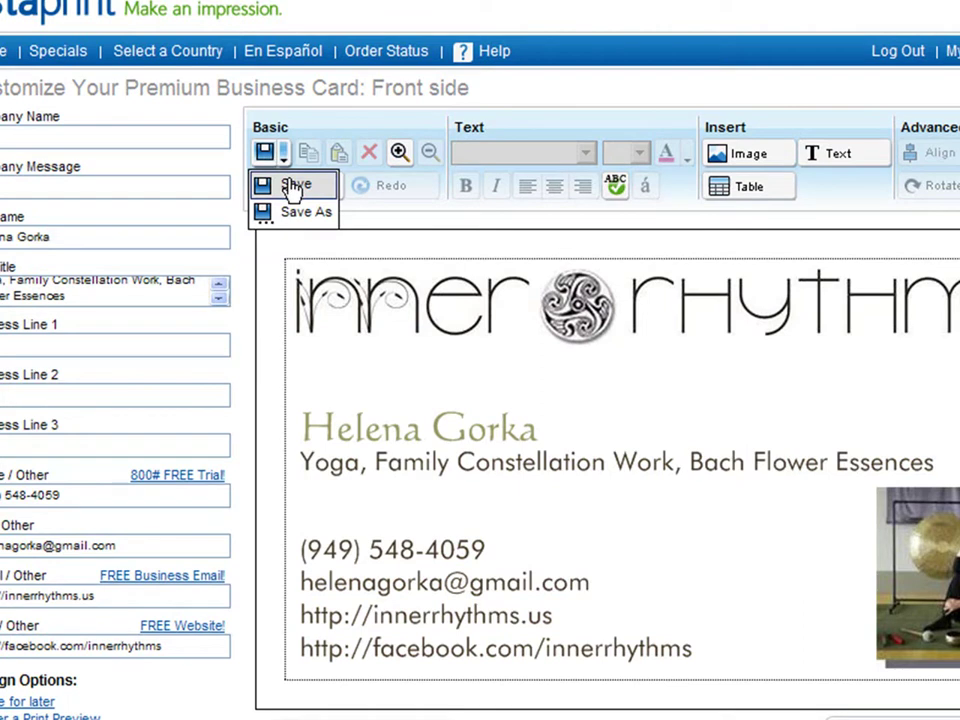
click(293, 187)
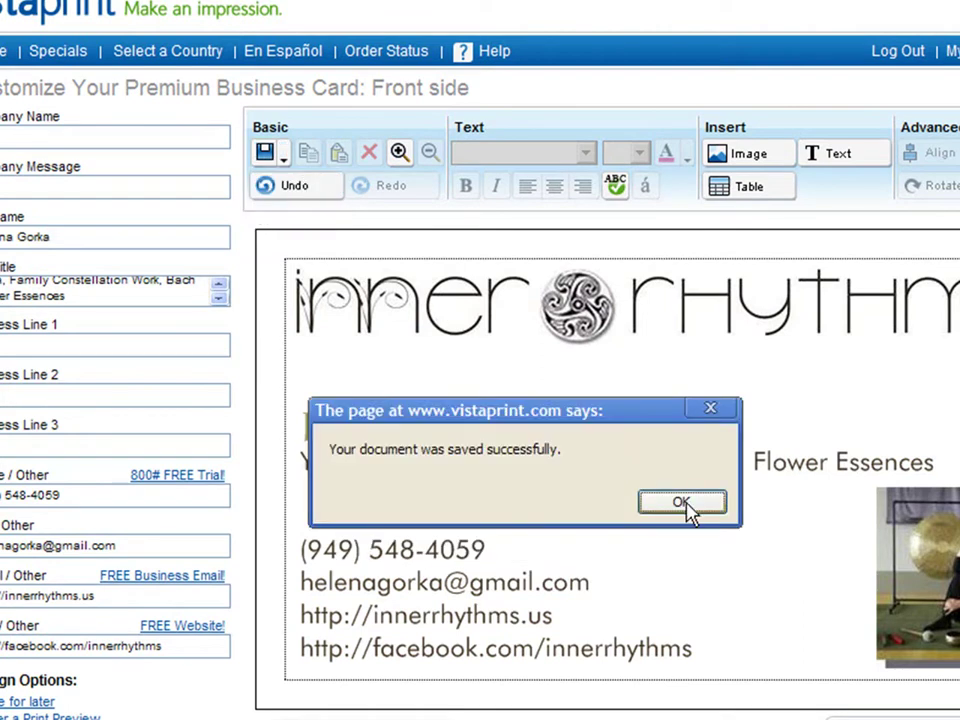
click(684, 508)
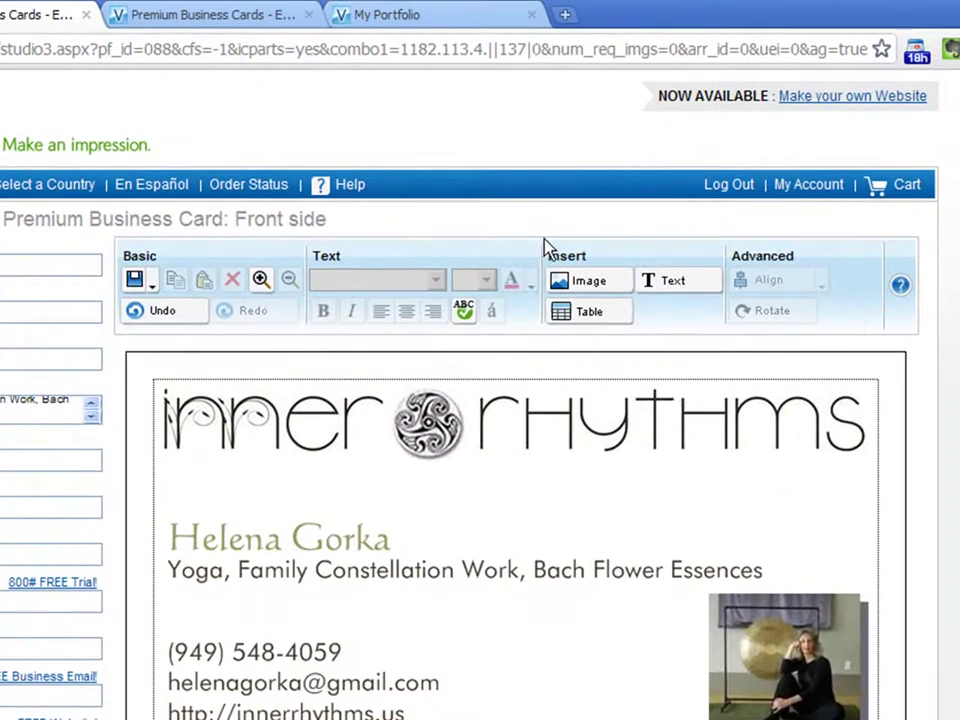
Step: Go to My Account and open View My Portfolio to see the saved card listed first
click(795, 193)
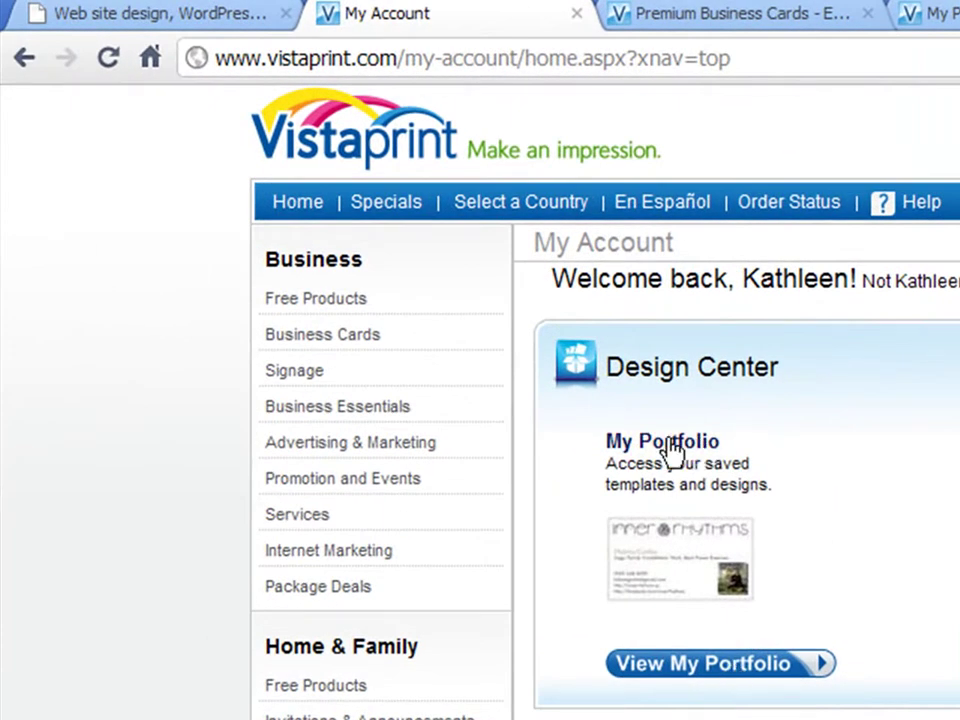
click(686, 668)
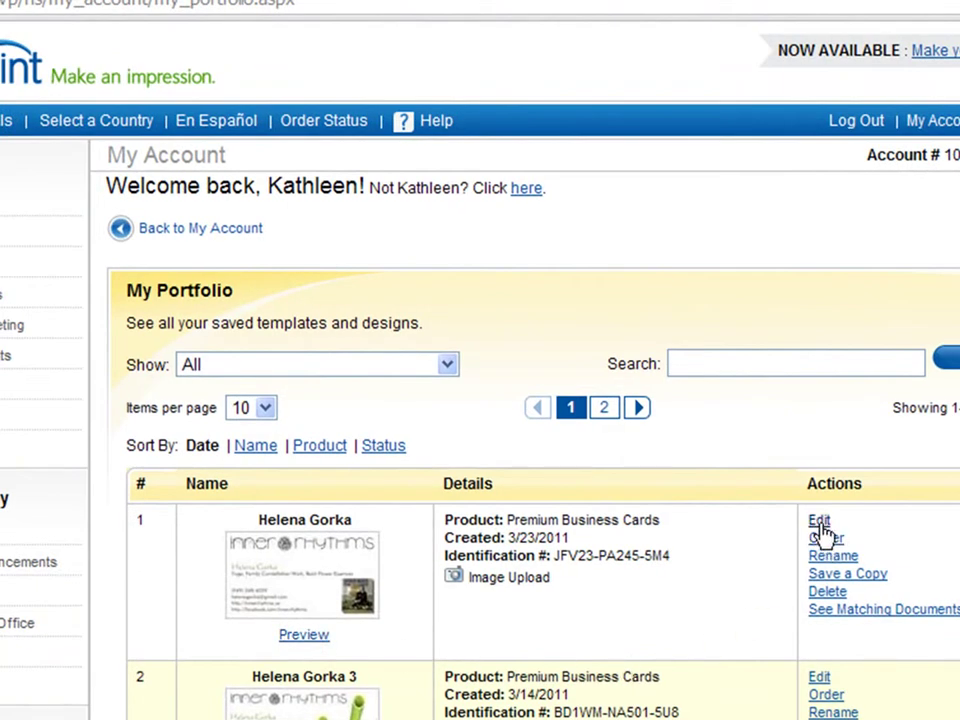
Step: Open the Document Preview of the saved Inner Rhythms premium card to view its front and blank back
click(310, 637)
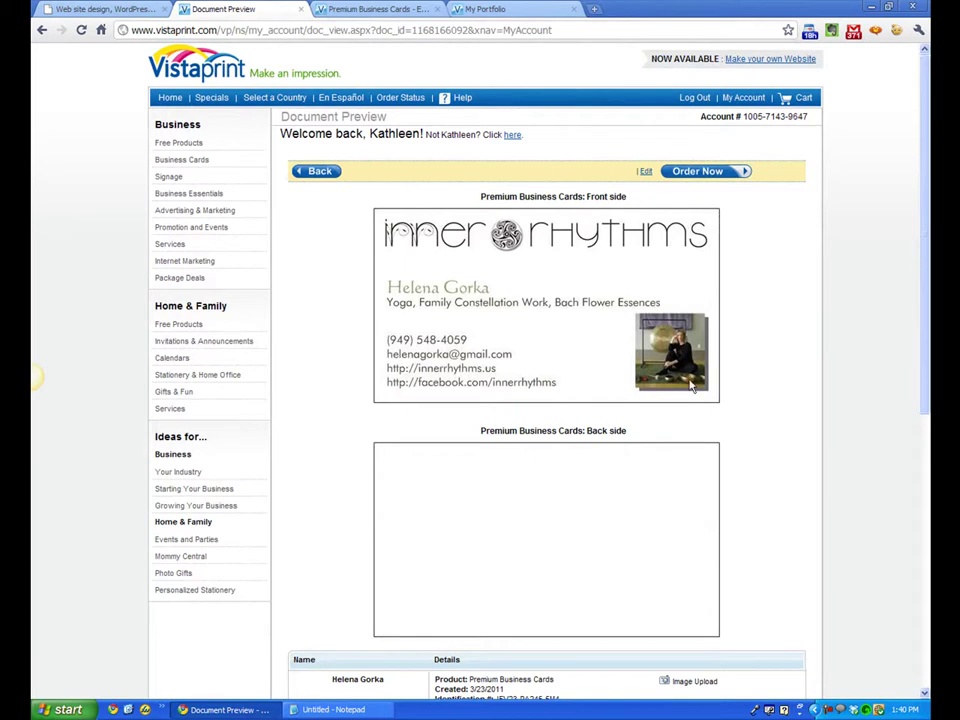
click(831, 712)
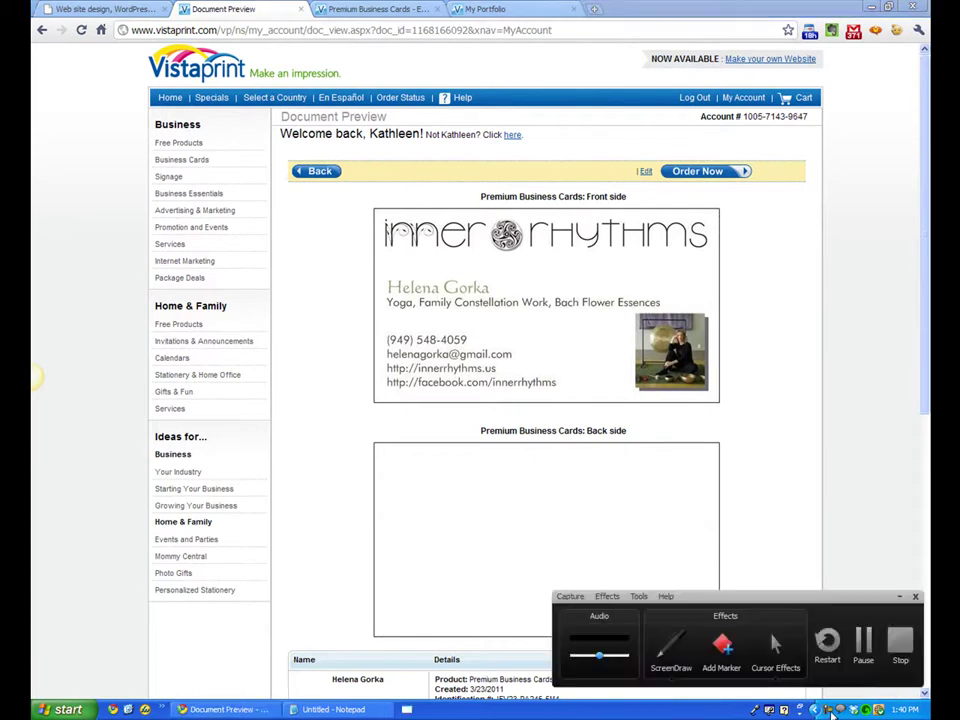